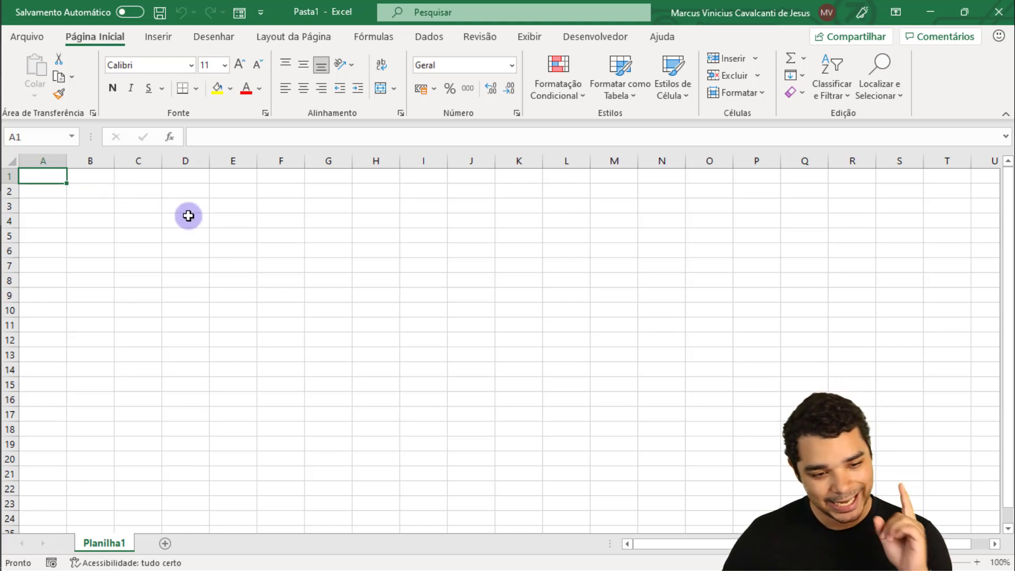
Open File > Novo and scroll the template gallery down to Horário das tarefas semanais.
click(28, 37)
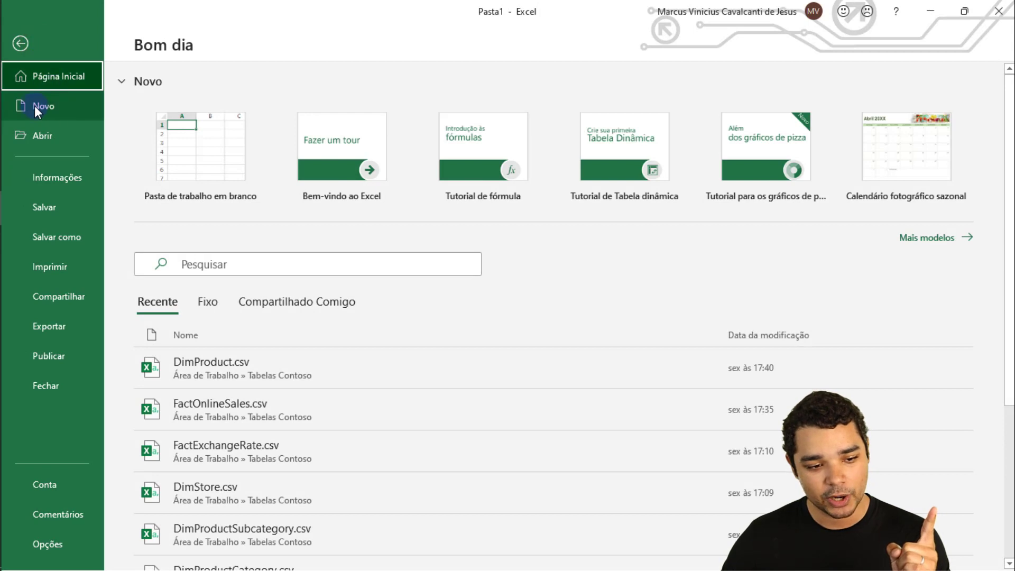
click(57, 104)
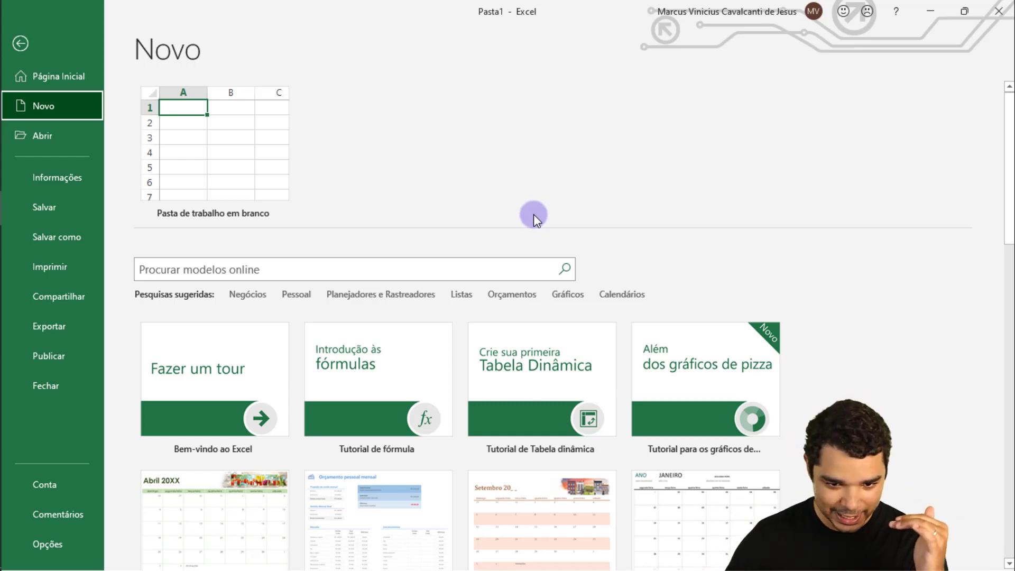
scroll(533, 217, down, 1)
scroll(447, 216, down, 2)
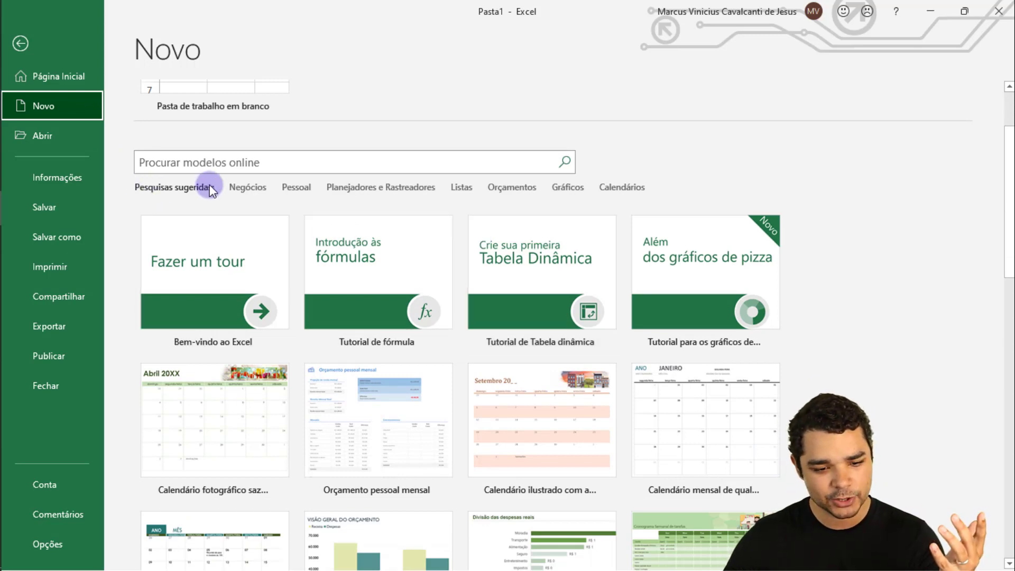
scroll(225, 207, down, 2)
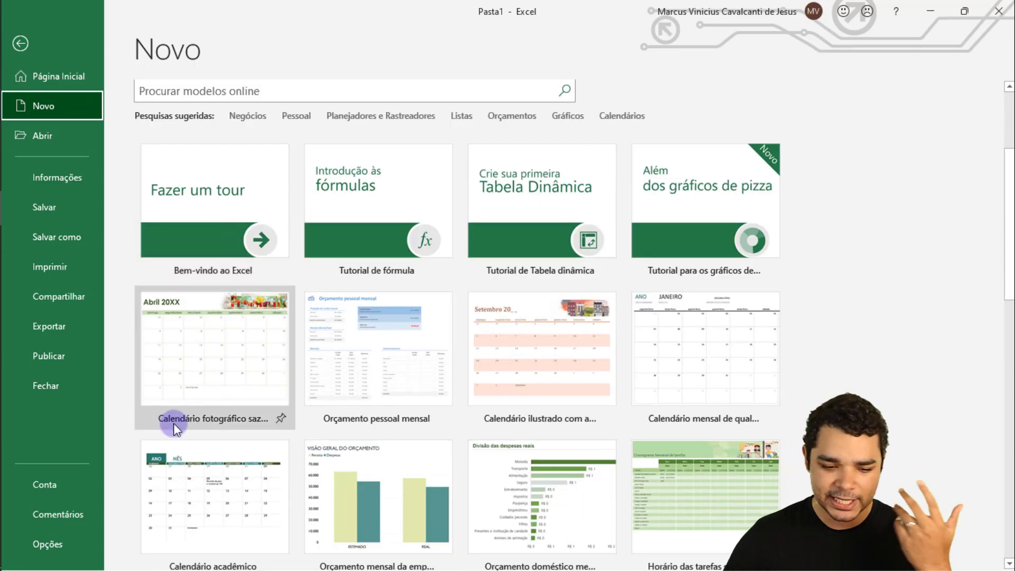
scroll(356, 345, down, 1)
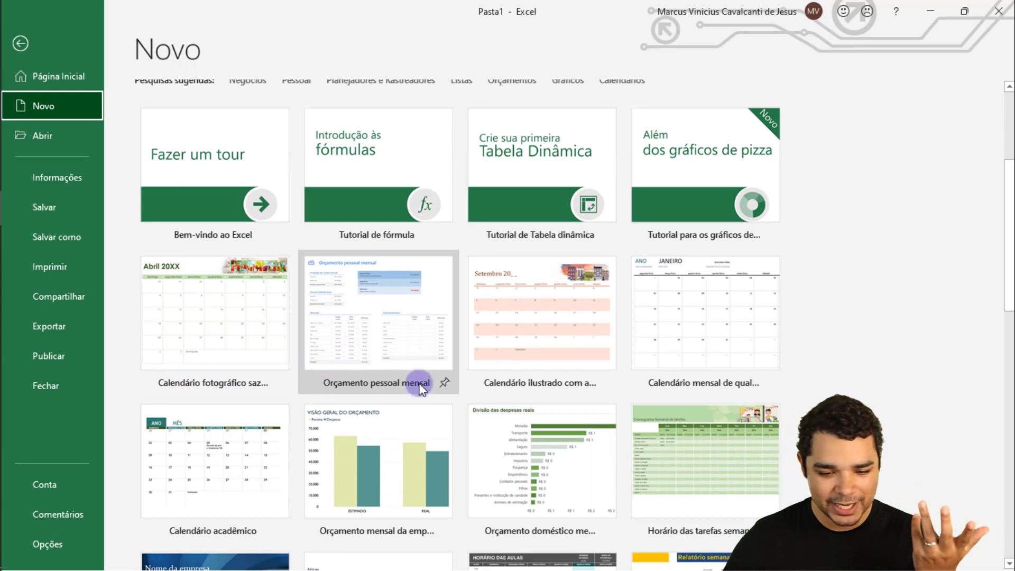
scroll(682, 365, down, 1)
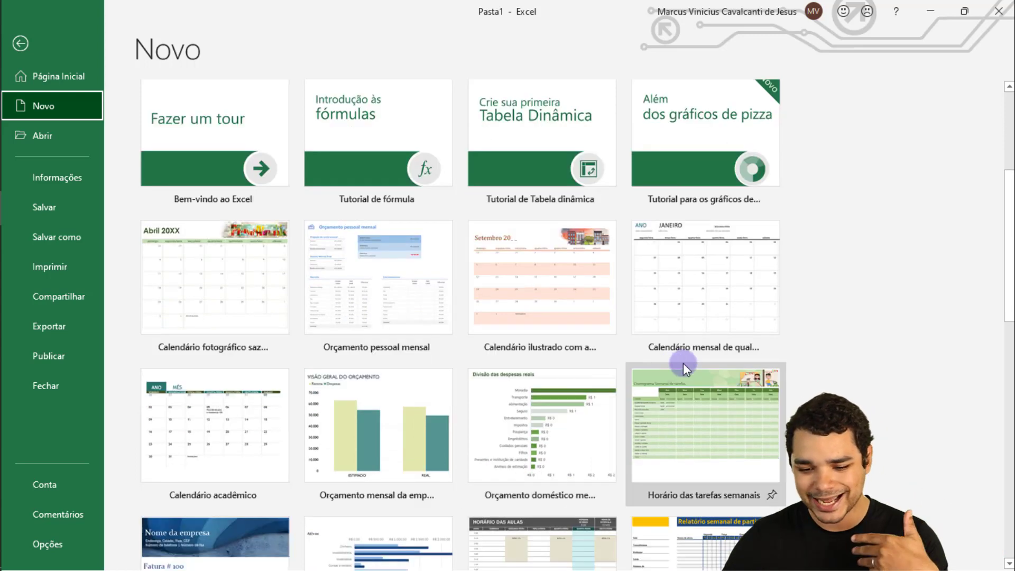
scroll(289, 431, down, 1)
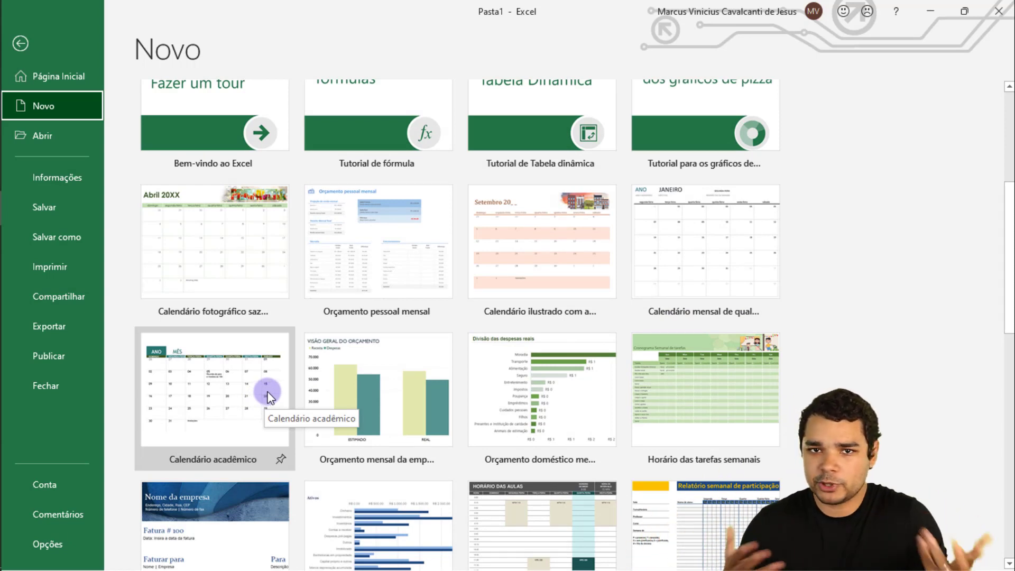
scroll(389, 371, down, 1)
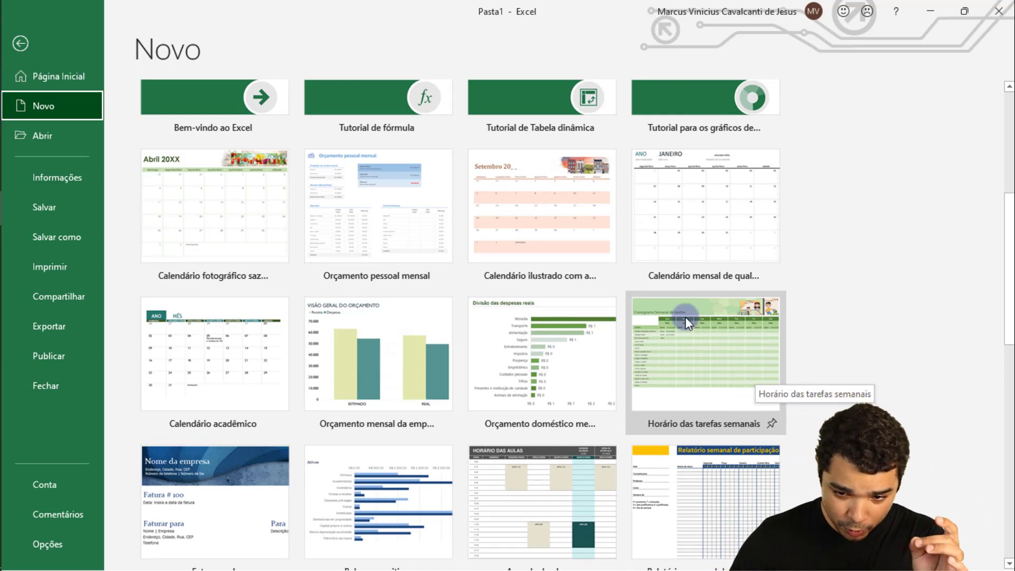
Create a workbook from the Horário das tarefas semanais template and select the Pôr o lixo para fora task.
click(707, 350)
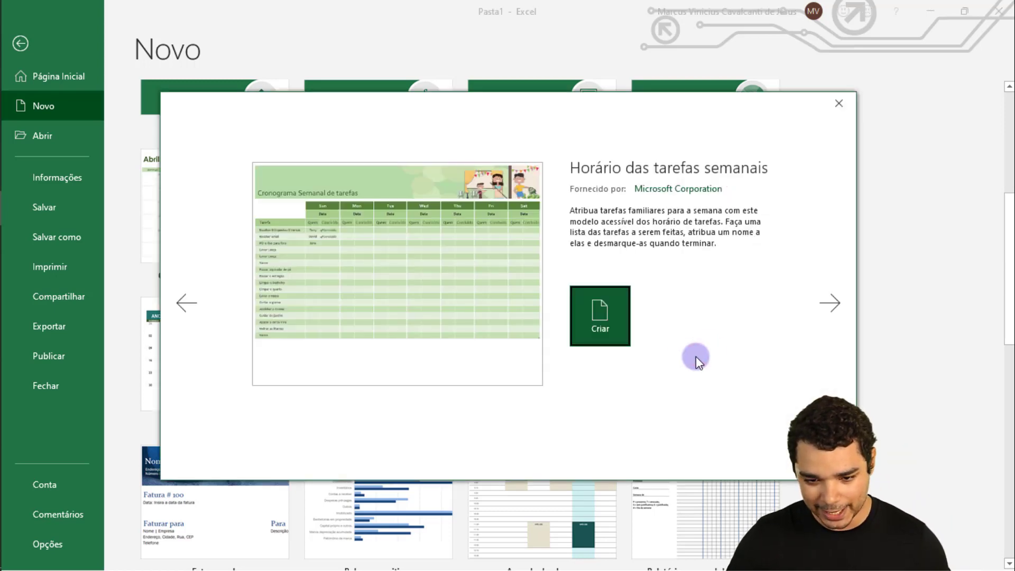
click(610, 313)
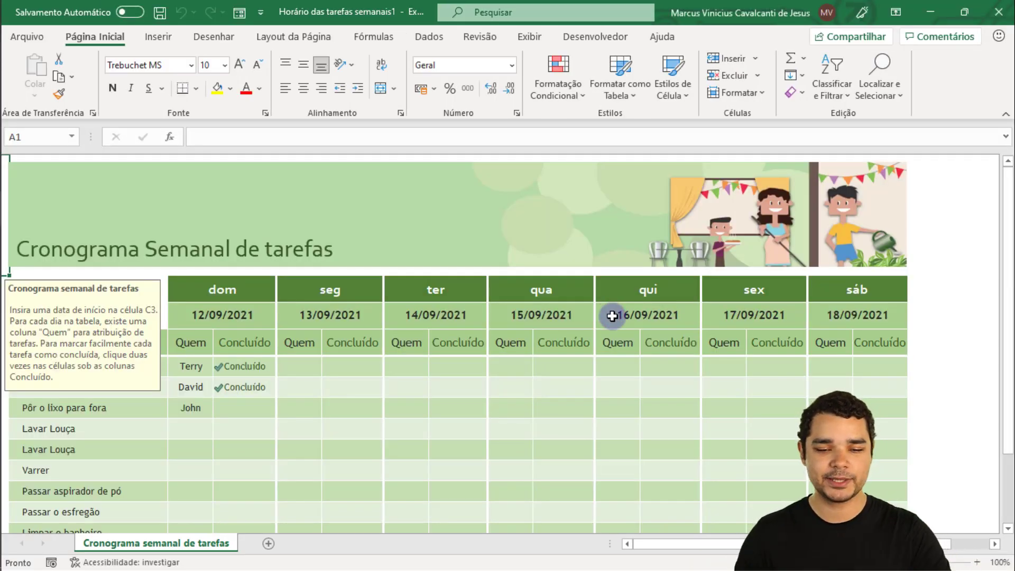
click(151, 411)
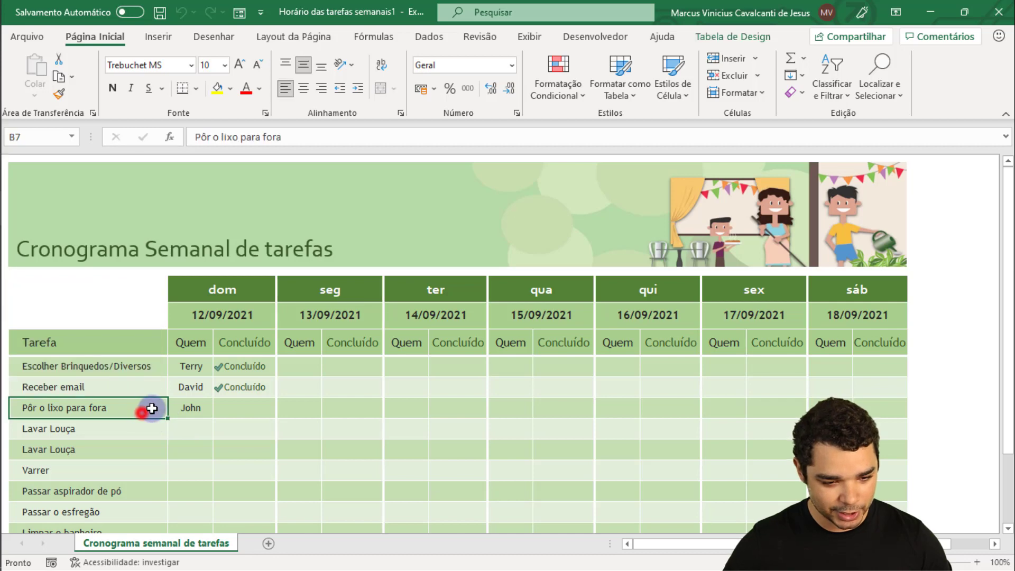
Select the Escolher Brinquedos/Diversos, Receber email and Pôr o lixo para fora task cells.
scroll(140, 407, down, 3)
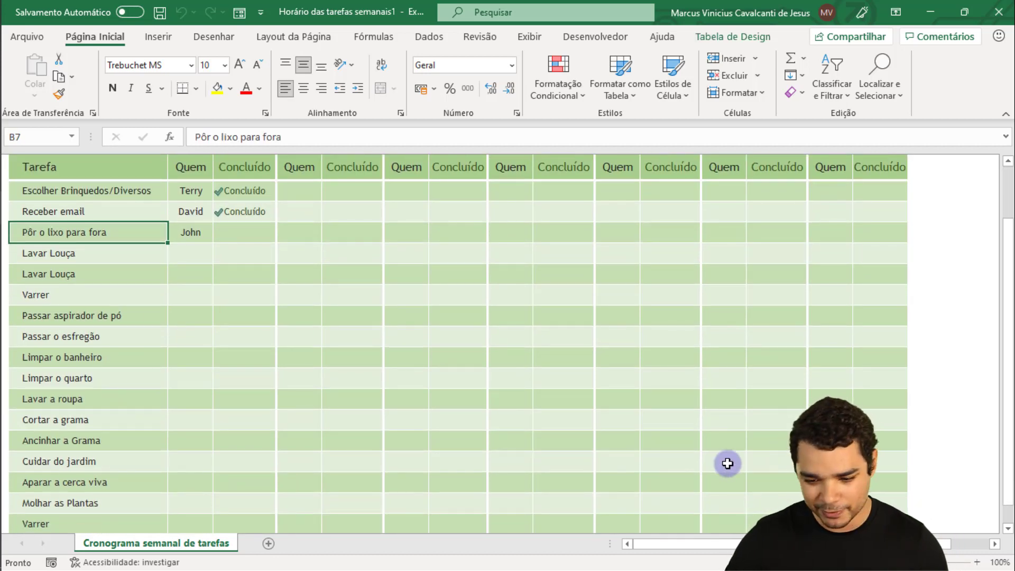
scroll(236, 263, down, 2)
scroll(235, 264, up, 3)
click(100, 226)
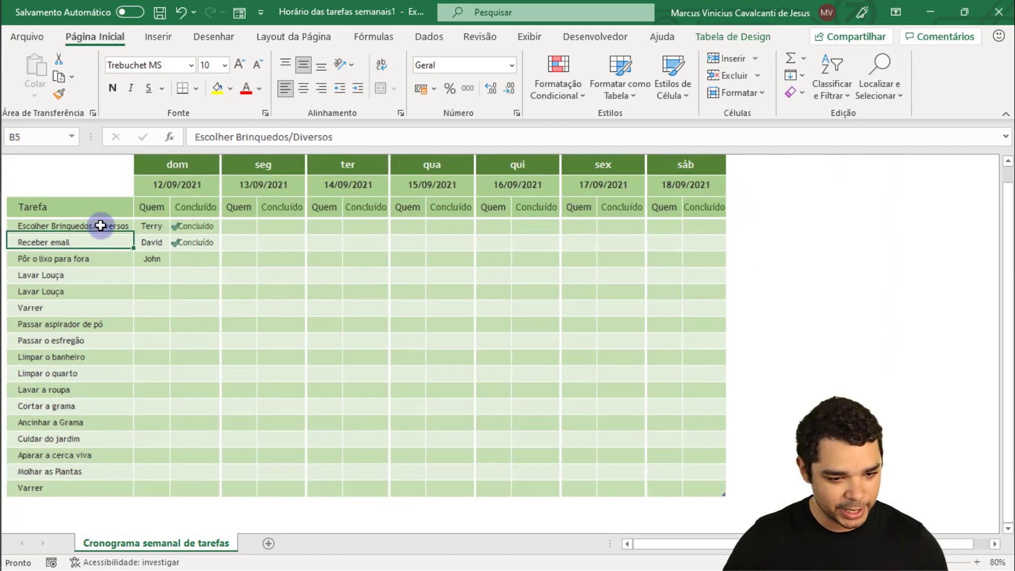
click(91, 248)
click(95, 259)
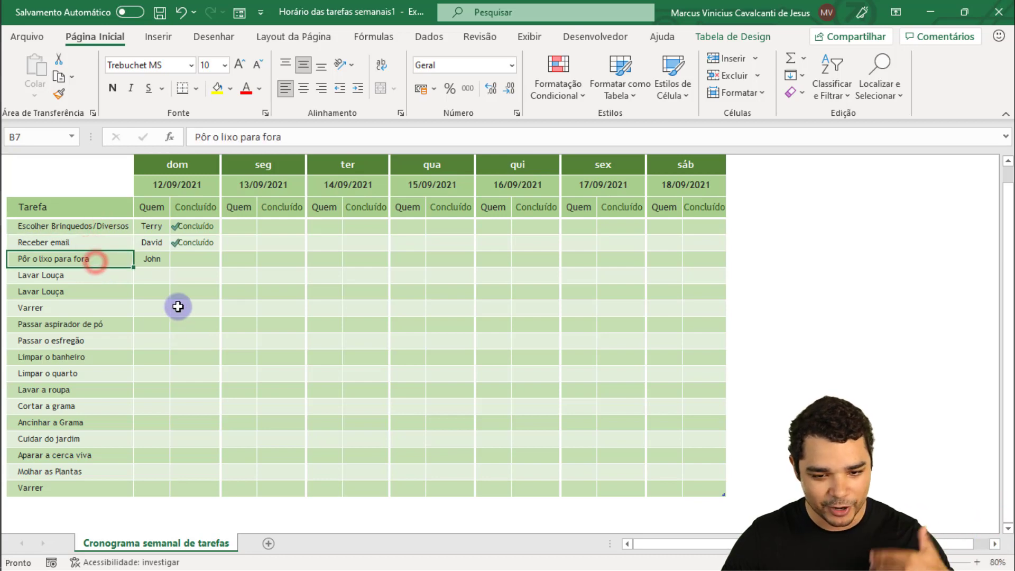
scroll(190, 313, up, 2)
scroll(190, 313, up, 1)
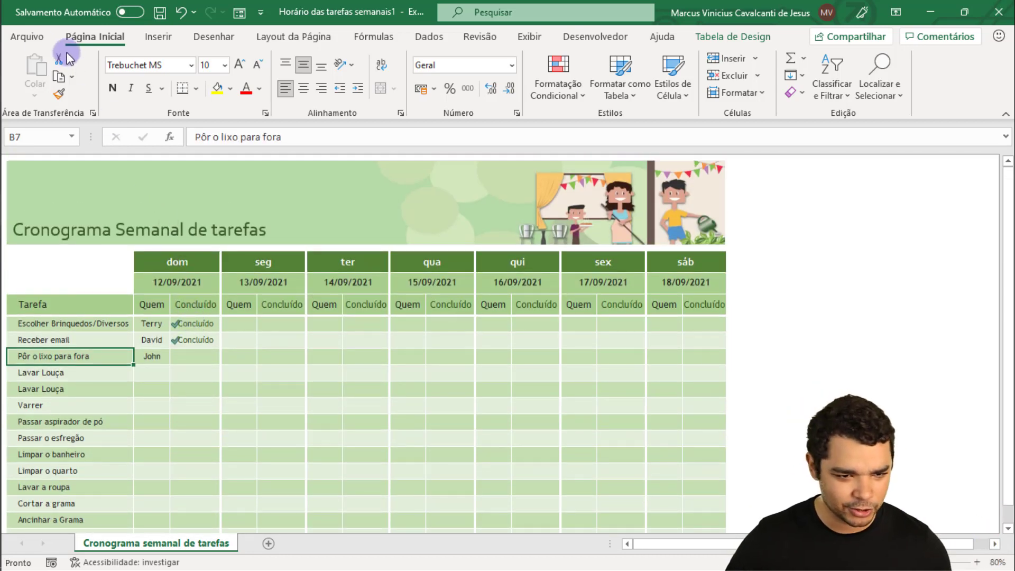
Go back to File > Novo and scroll the gallery down to Gráfico de Gantt do Agile.
click(33, 42)
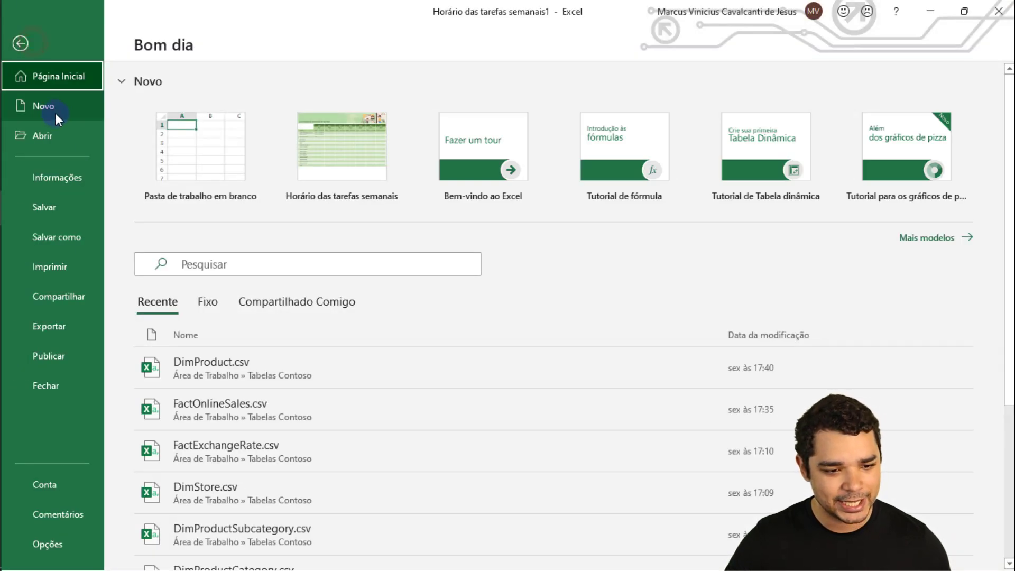
click(55, 112)
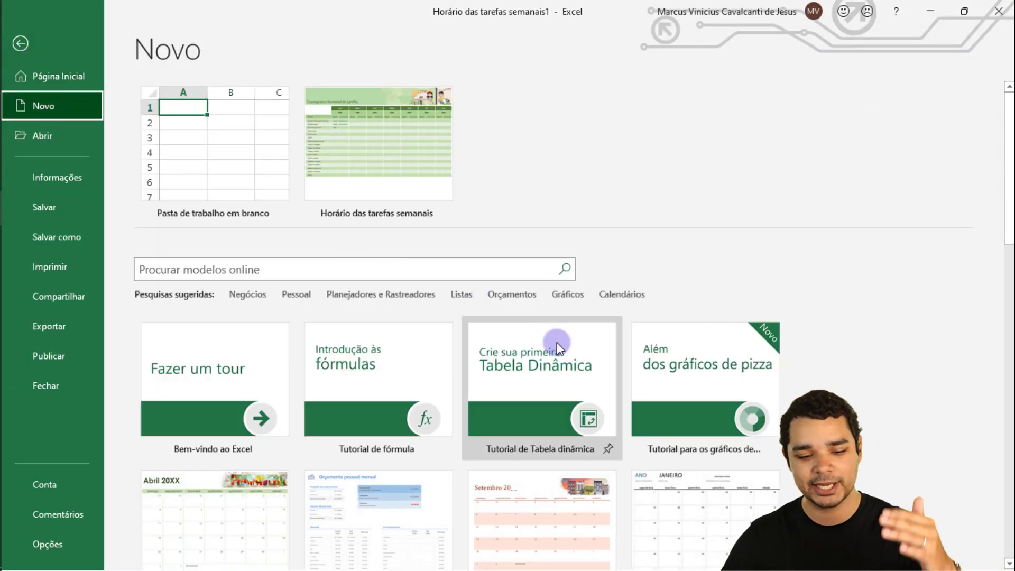
scroll(546, 341, down, 1)
scroll(547, 340, down, 2)
scroll(549, 339, down, 2)
scroll(556, 341, down, 3)
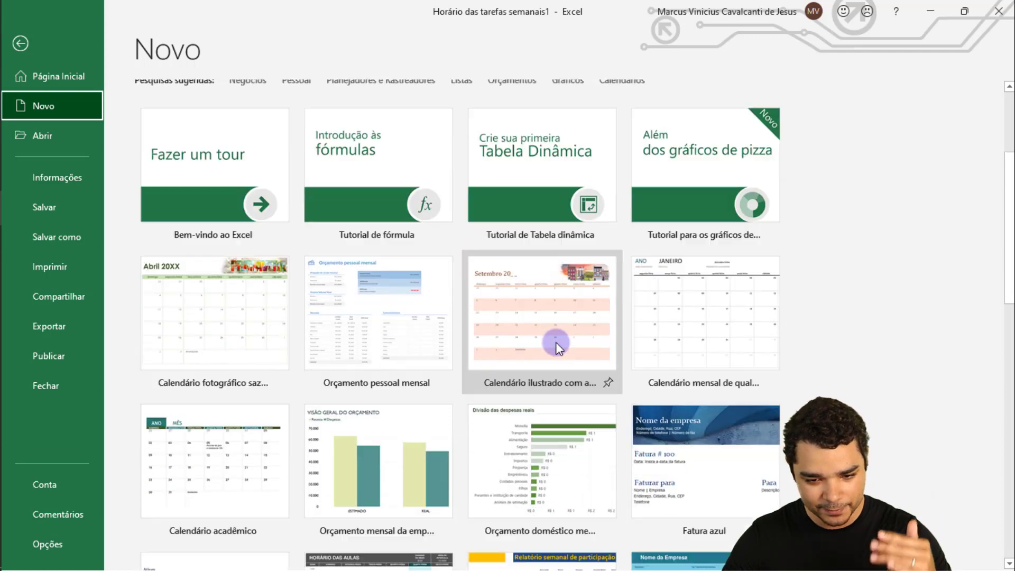
scroll(556, 341, down, 3)
scroll(561, 368, down, 4)
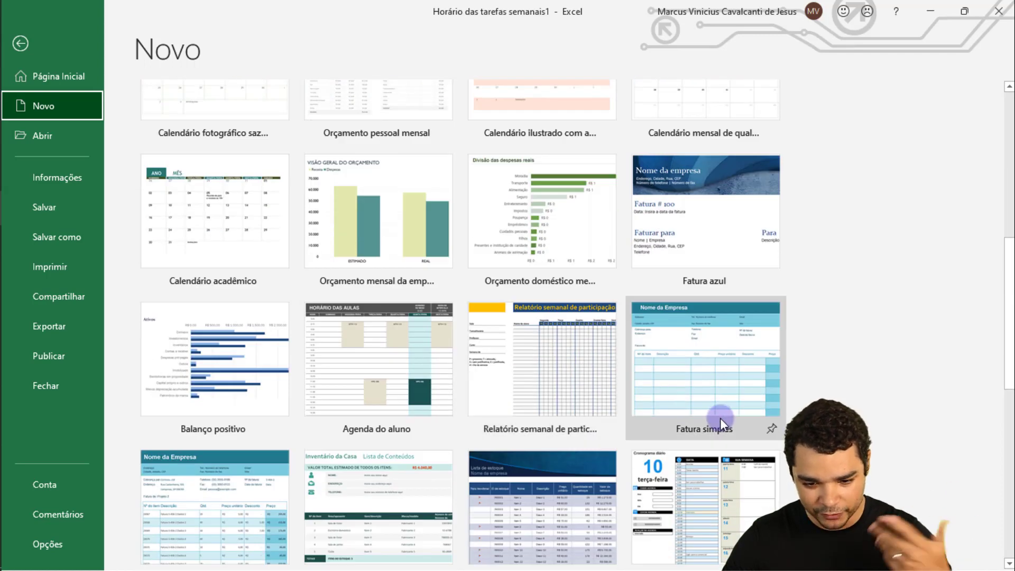
scroll(583, 481, down, 2)
scroll(400, 389, down, 2)
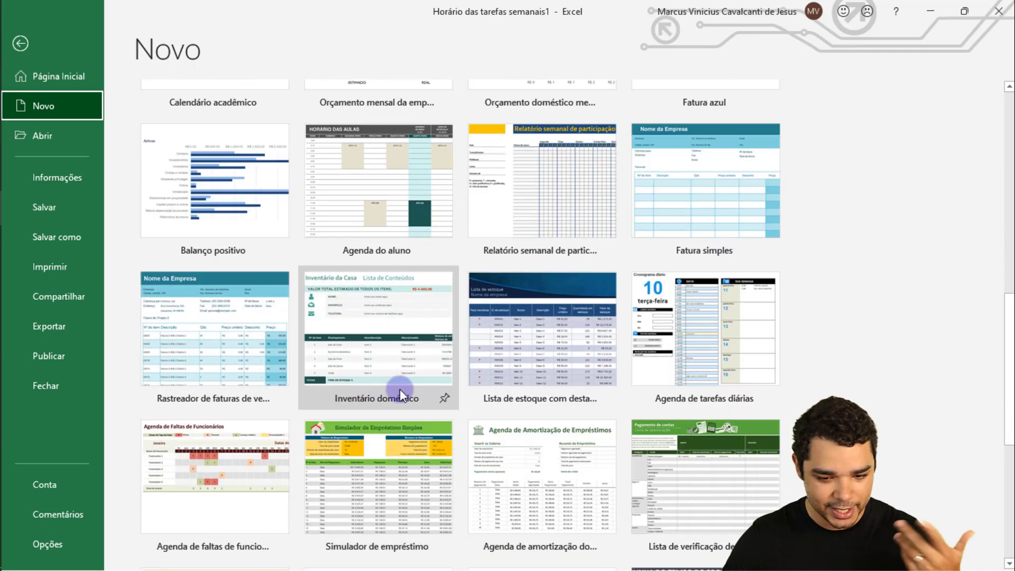
scroll(459, 400, down, 5)
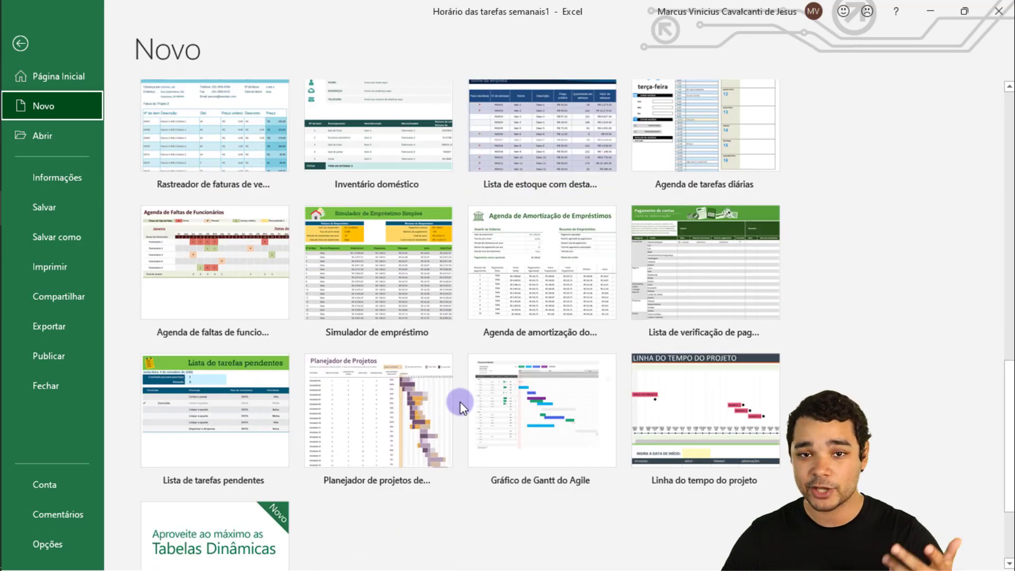
mouse_move(542, 412)
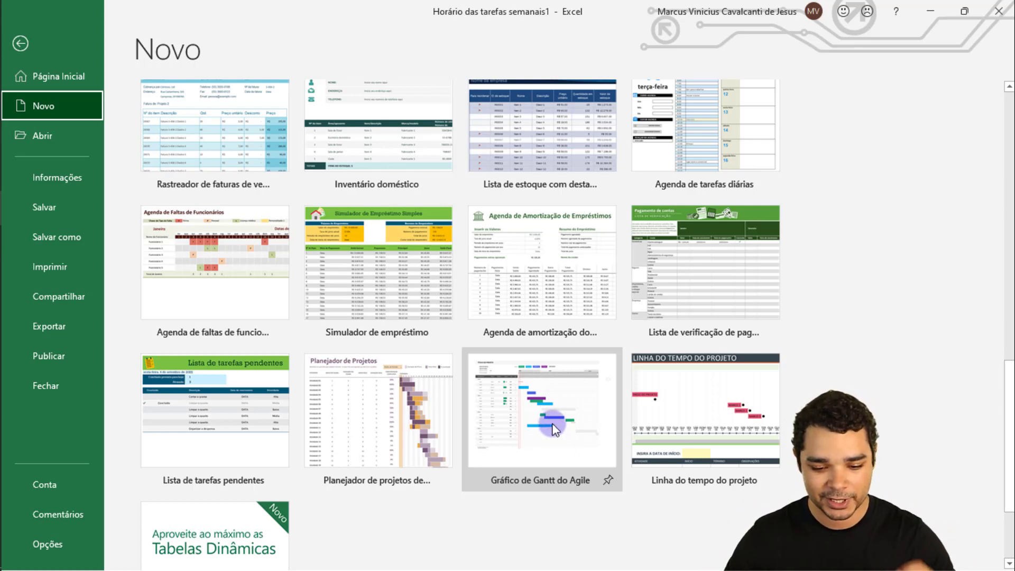
Create a workbook from the Gráfico de Gantt do Agile template and switch to its Claro sheet.
click(553, 423)
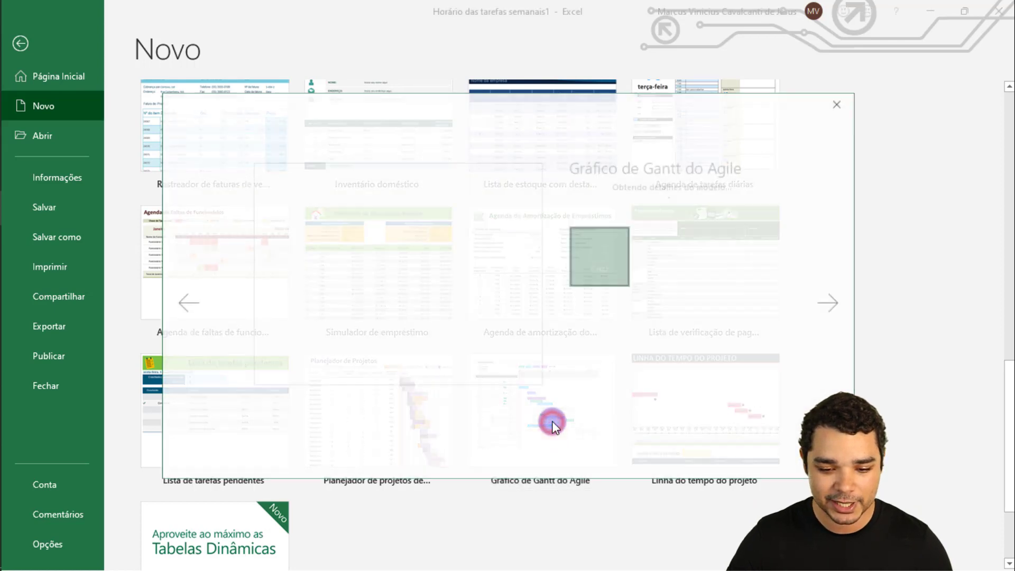
click(600, 378)
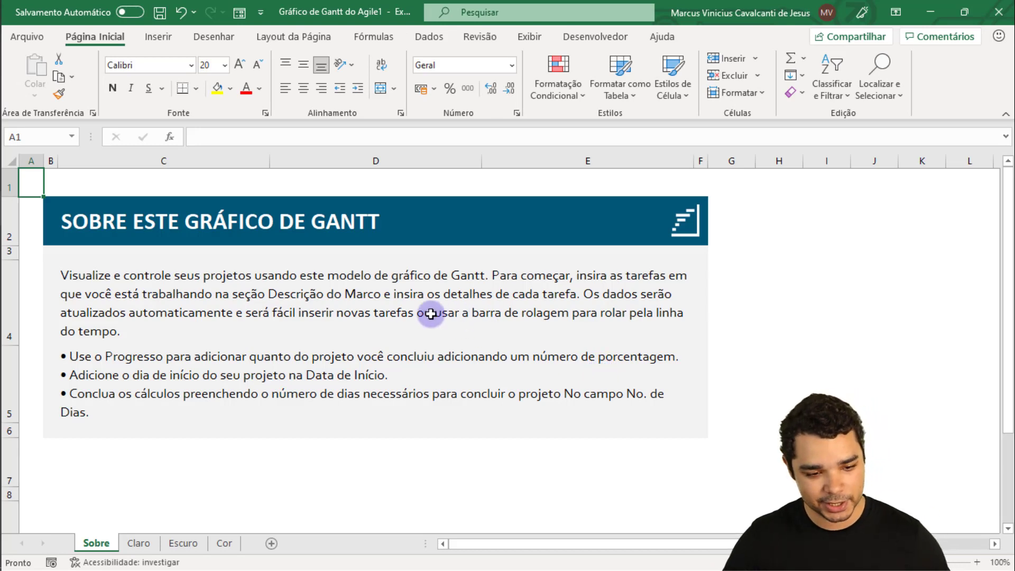
click(144, 544)
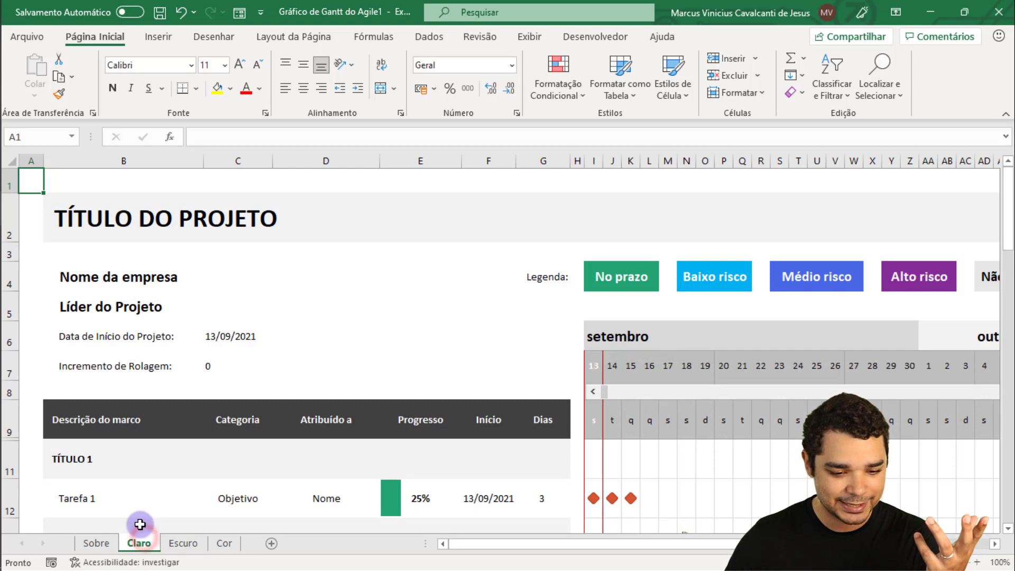
Select the TÍTULO DO PROJETO, Nome da empresa and Líder do Projeto cells, then open the File backstage.
scroll(508, 343, down, 1)
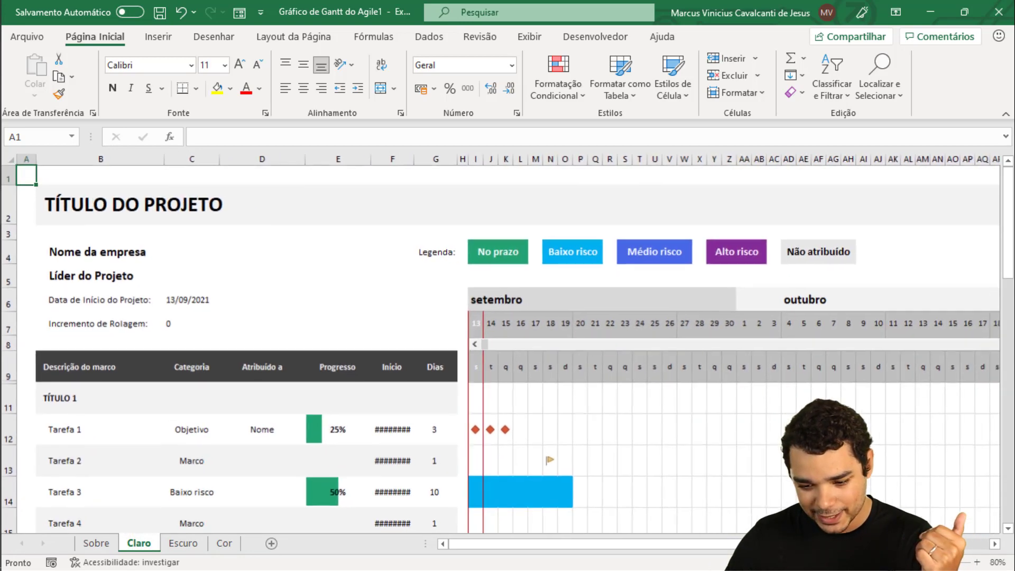
scroll(508, 343, down, 1)
scroll(508, 344, down, 1)
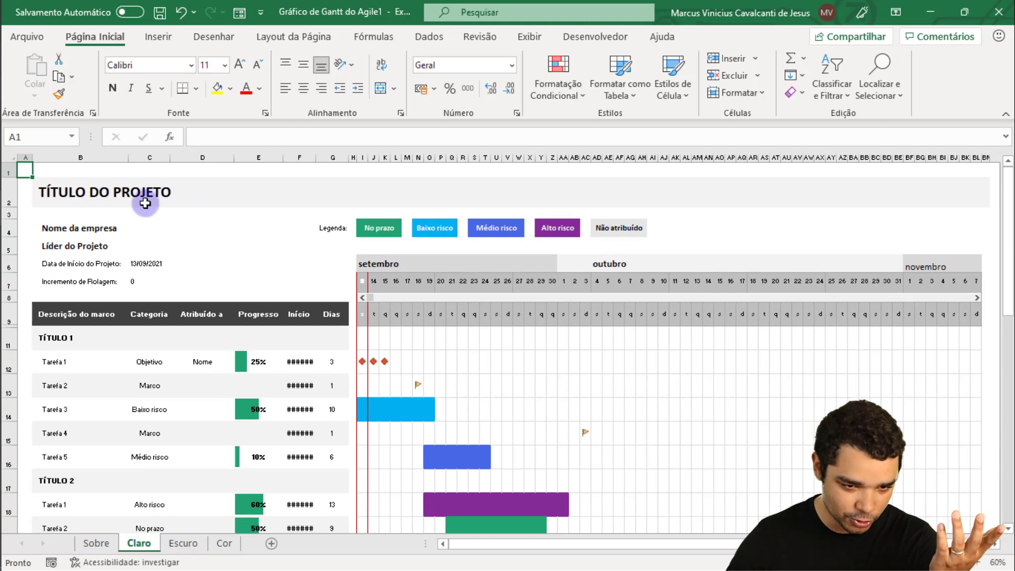
click(111, 191)
click(89, 228)
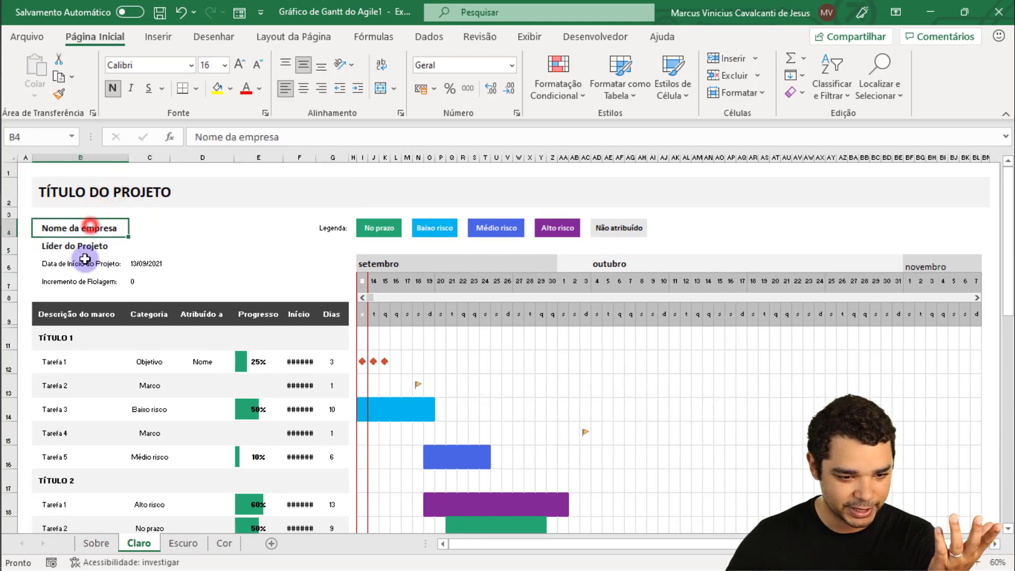
click(77, 247)
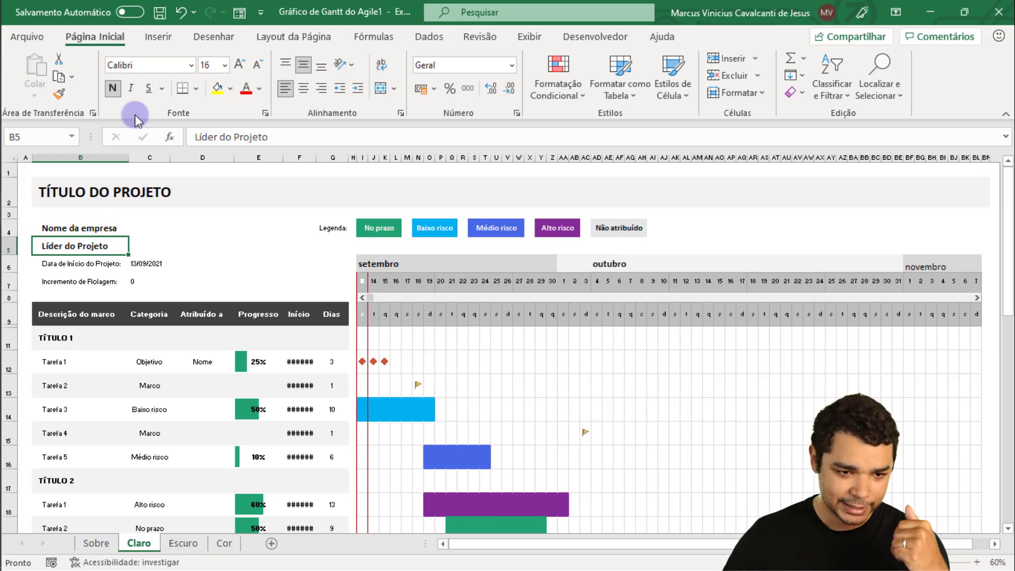
click(31, 39)
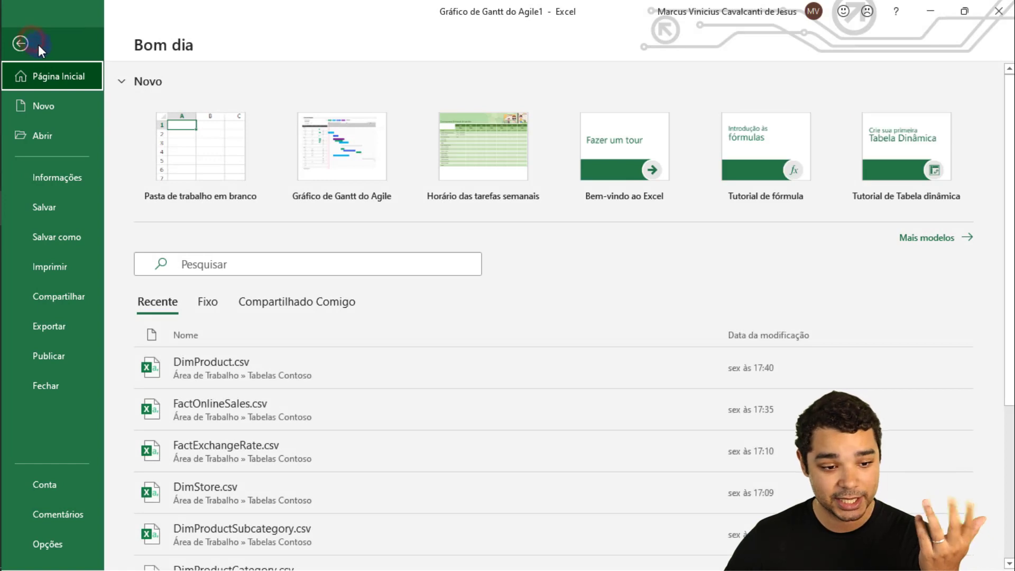
Browse the Negócios template results, such as Relatório de gastos, then return to the default gallery.
click(75, 106)
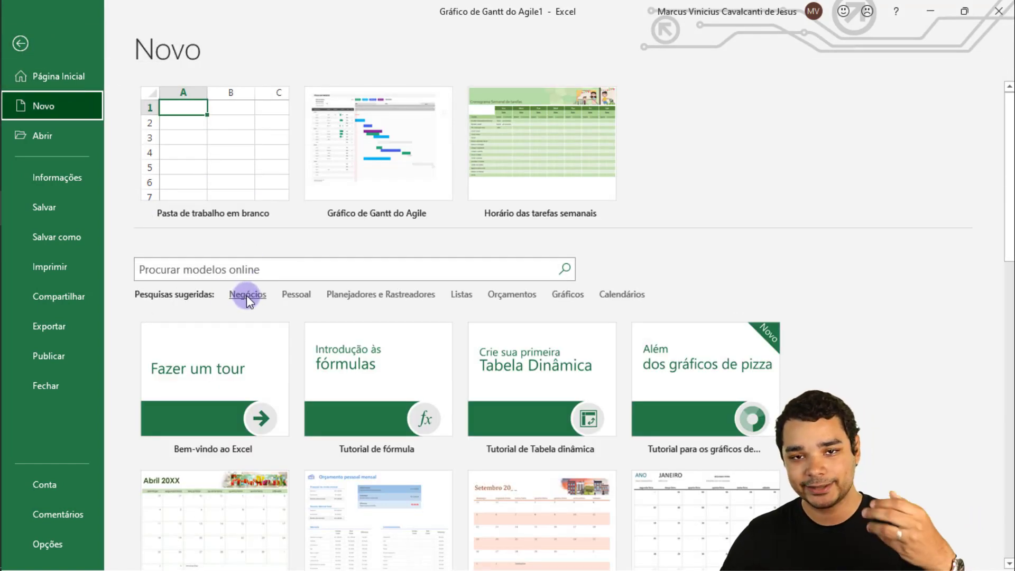
scroll(243, 279, down, 1)
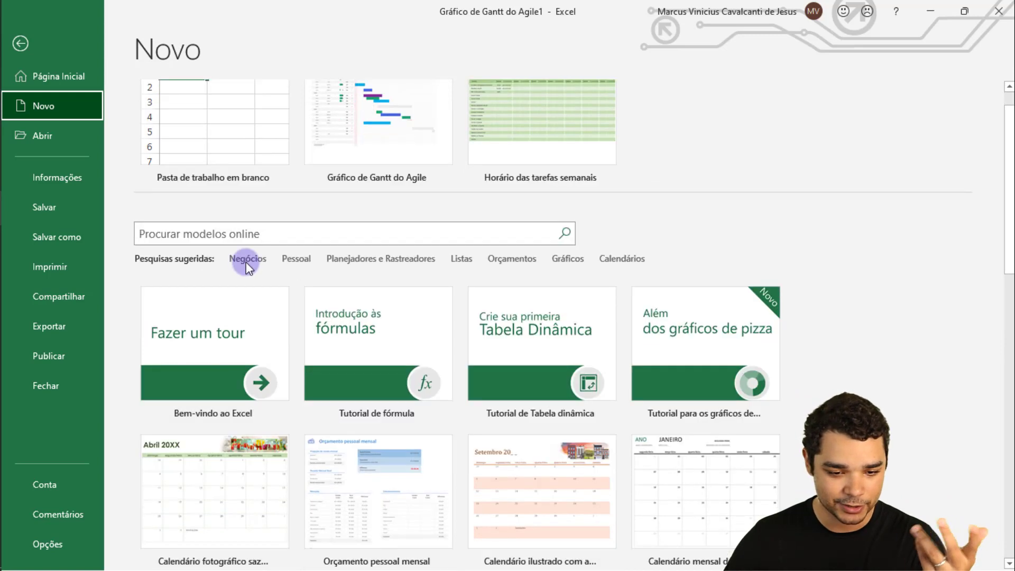
click(246, 259)
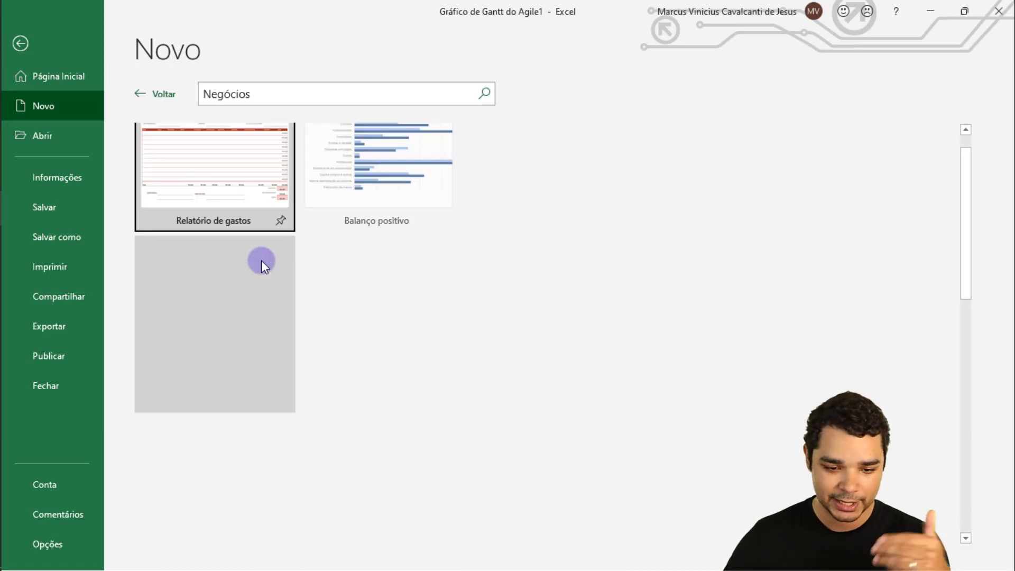
scroll(262, 250, up, 1)
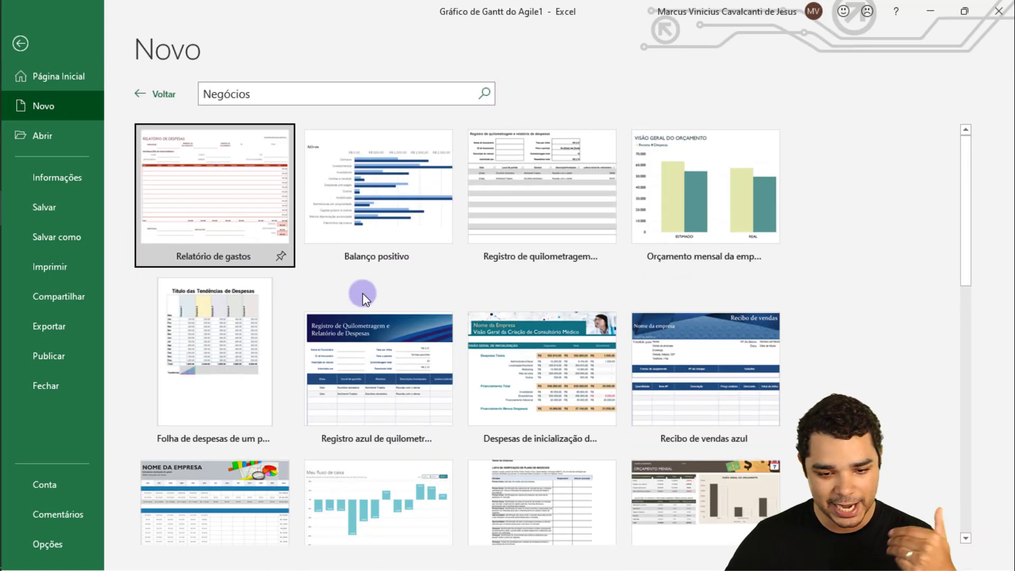
scroll(599, 252, down, 2)
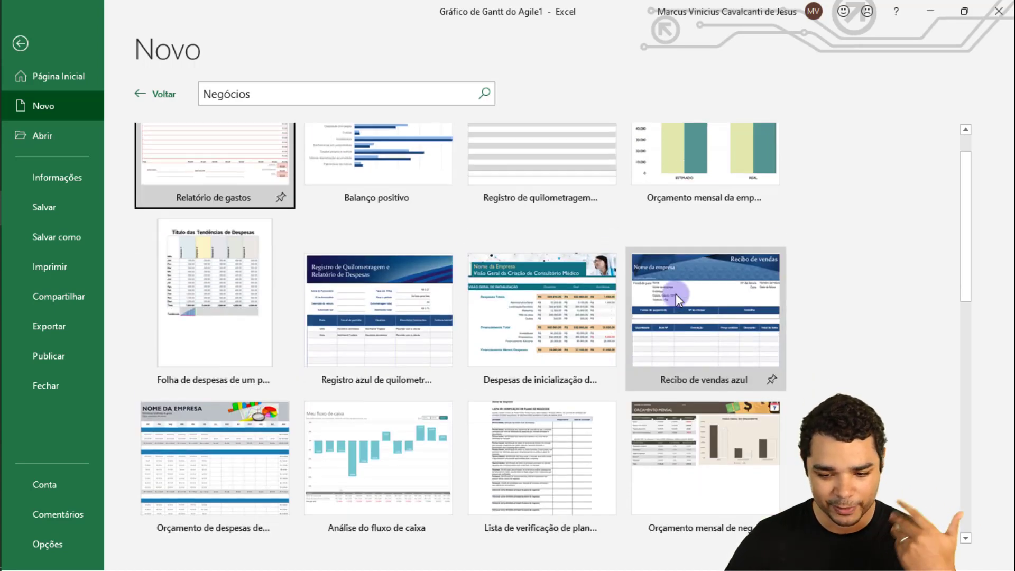
scroll(676, 295, down, 3)
scroll(691, 310, down, 1)
scroll(406, 403, down, 3)
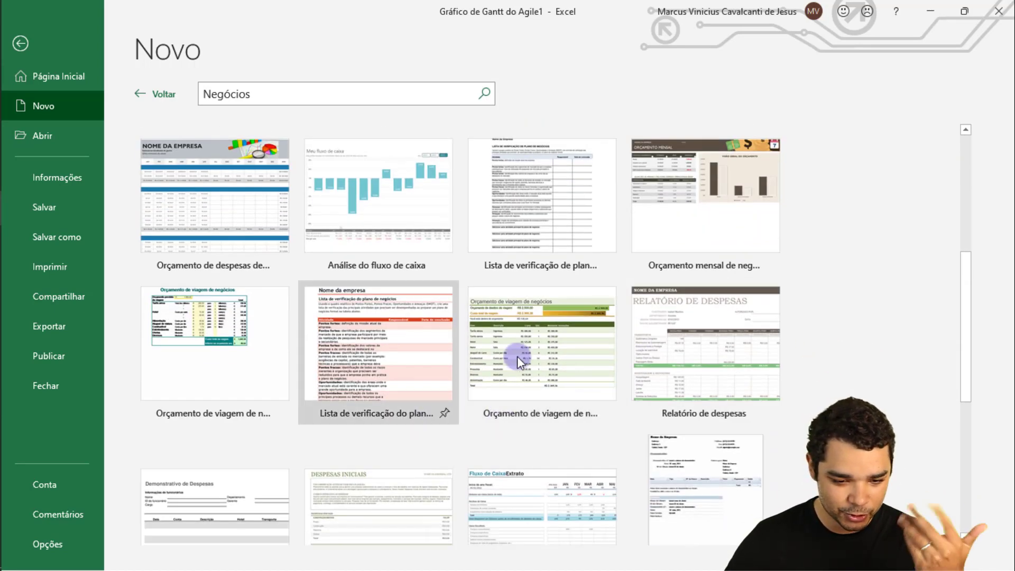
scroll(478, 333, up, 5)
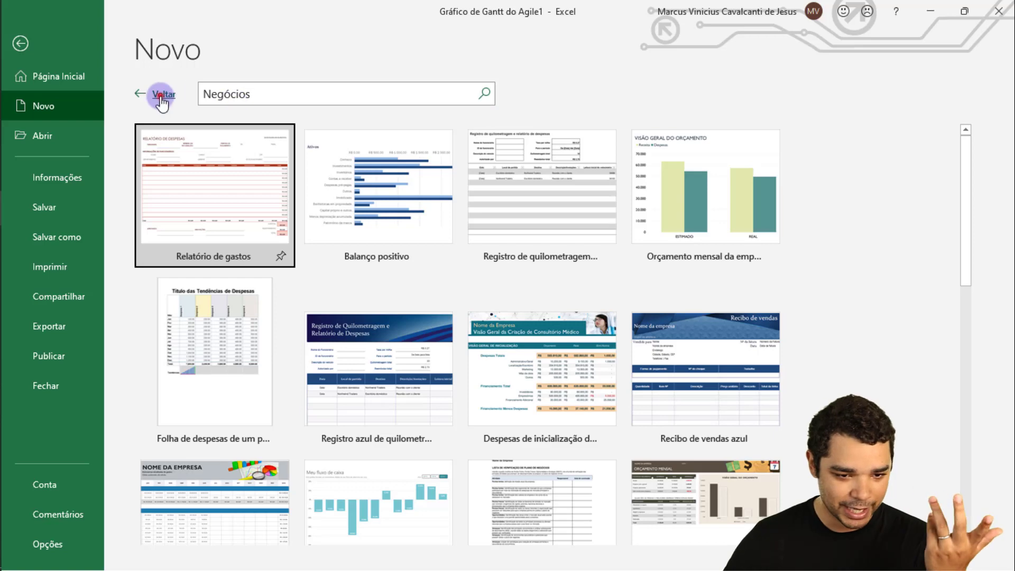
click(160, 95)
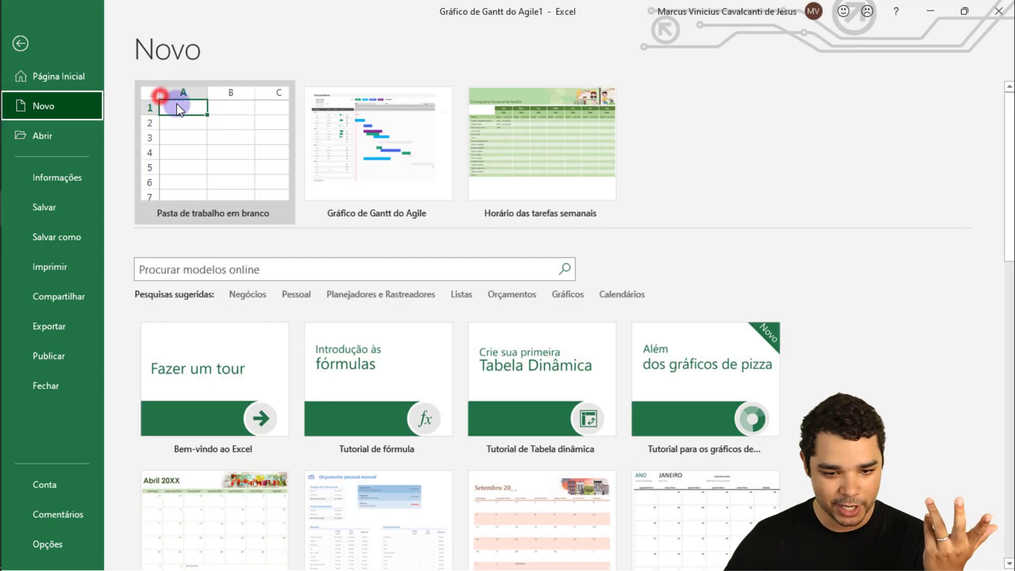
click(513, 296)
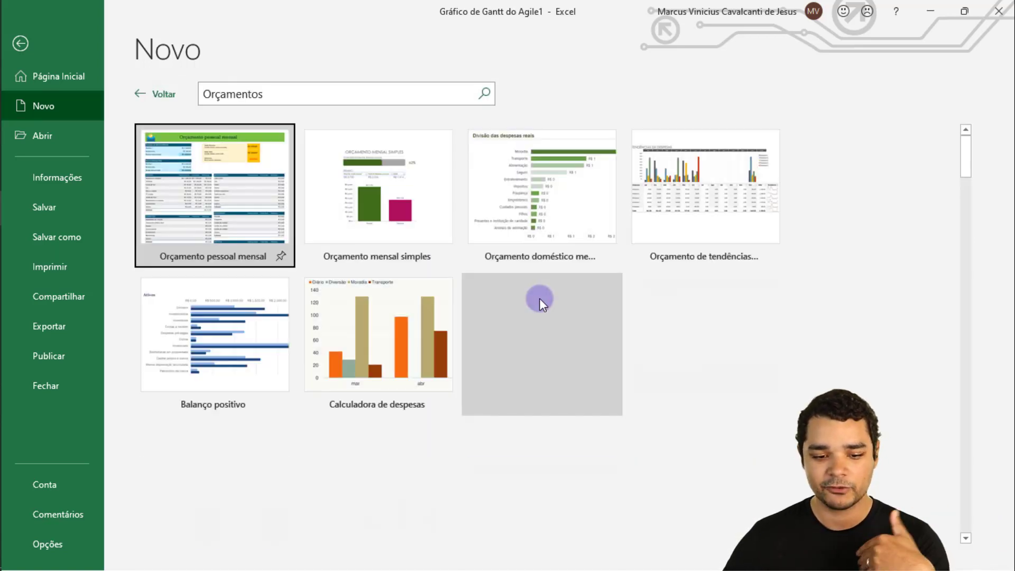
scroll(540, 298, down, 2)
scroll(539, 301, down, 2)
scroll(539, 307, down, 1)
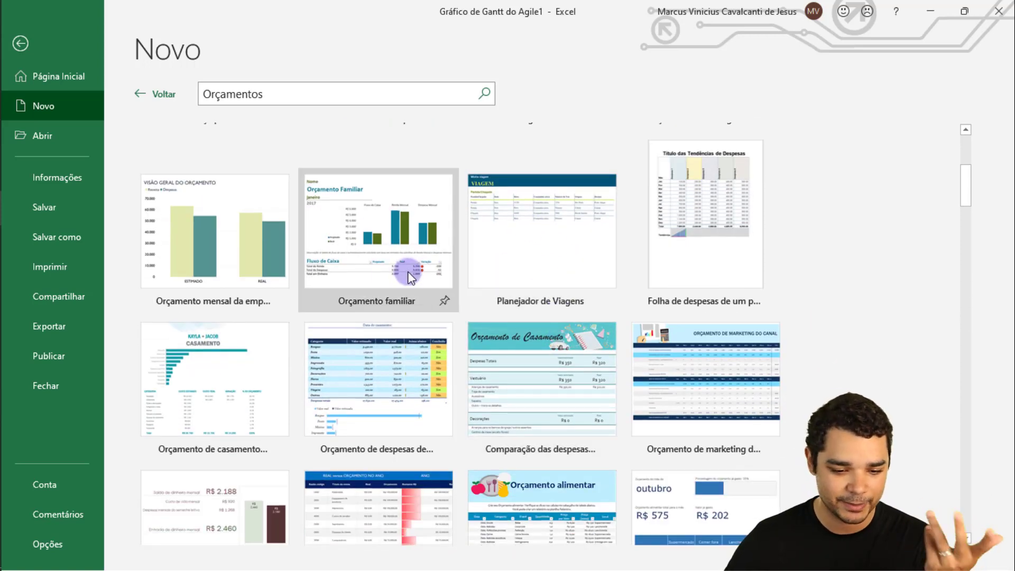
scroll(343, 418, down, 6)
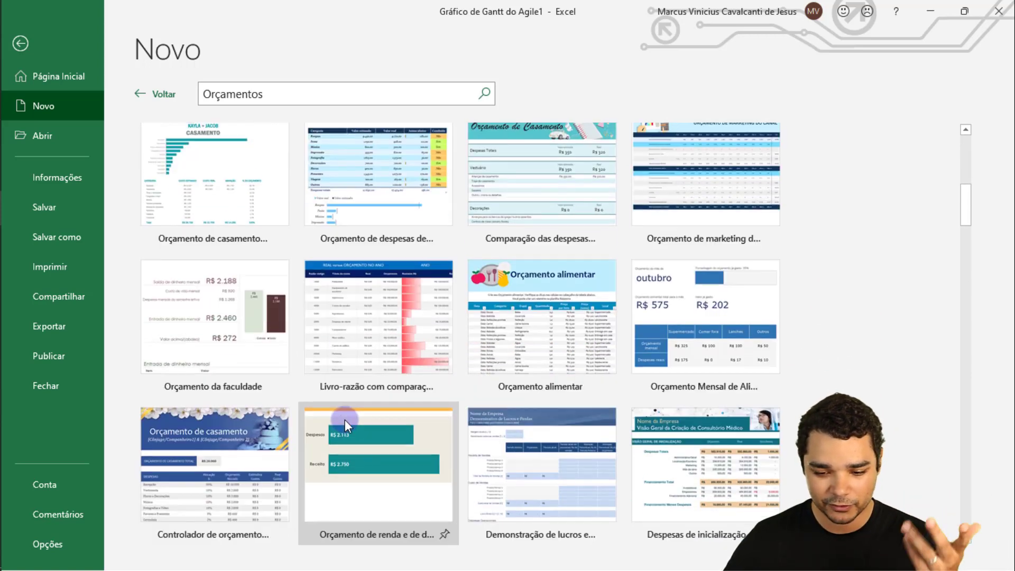
scroll(376, 367, up, 5)
scroll(378, 370, up, 5)
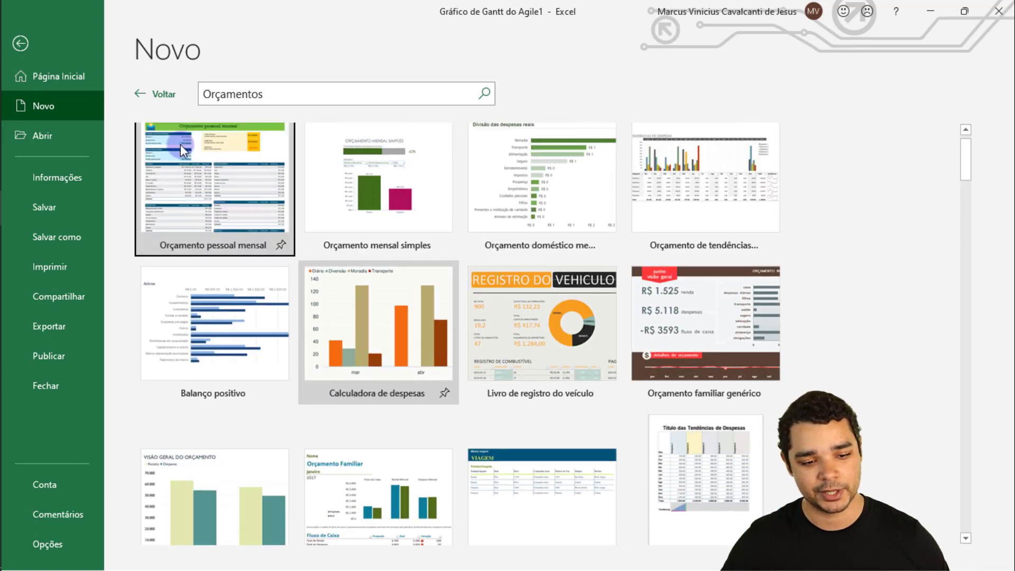
click(158, 95)
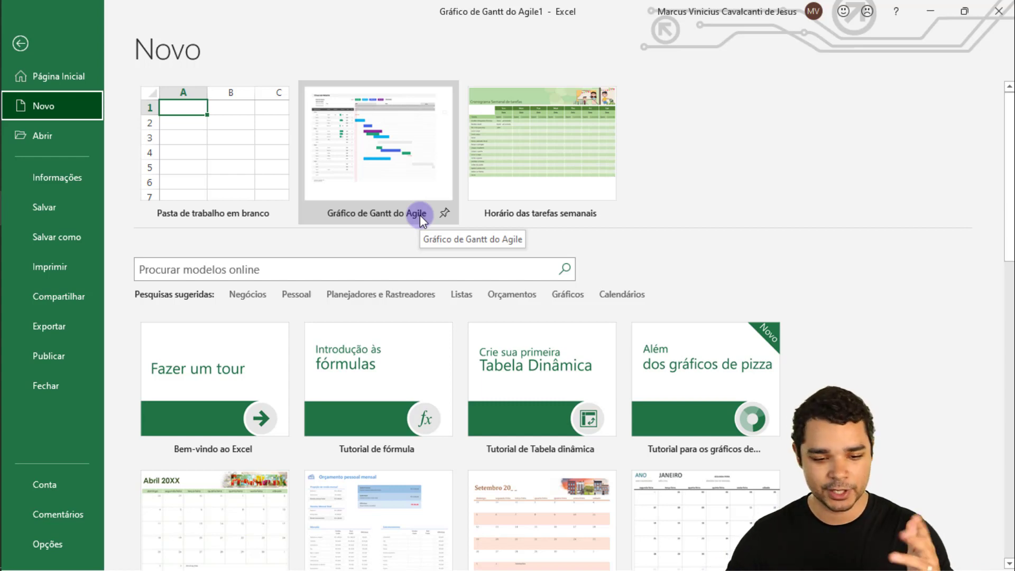
click(187, 272)
text(saúde)
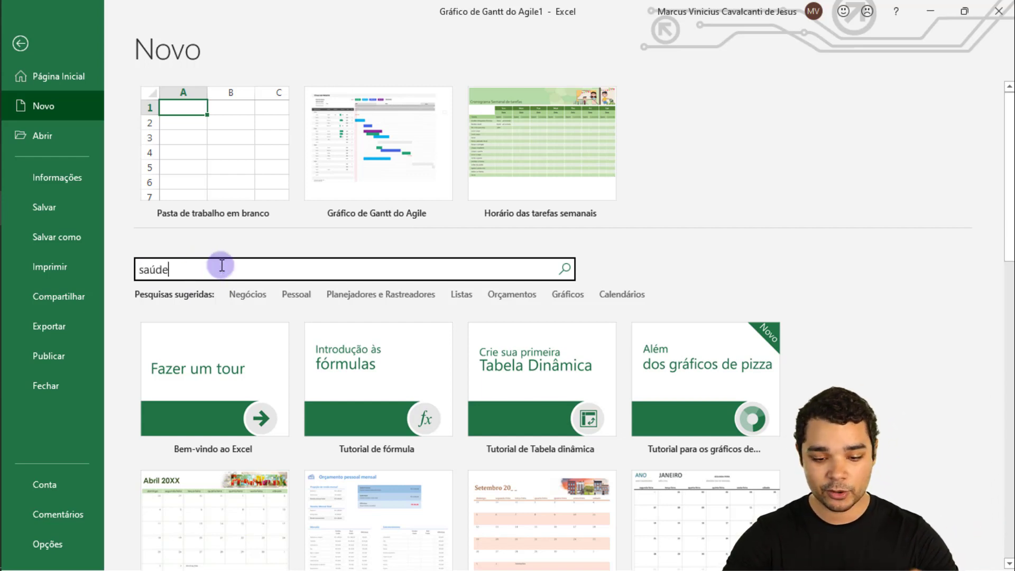
key(Return)
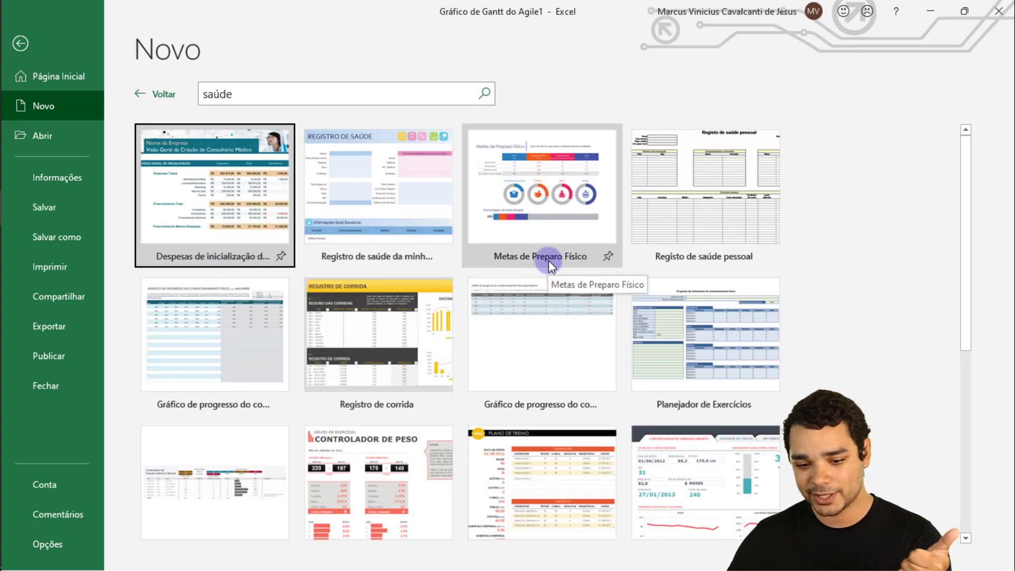
scroll(708, 390, down, 3)
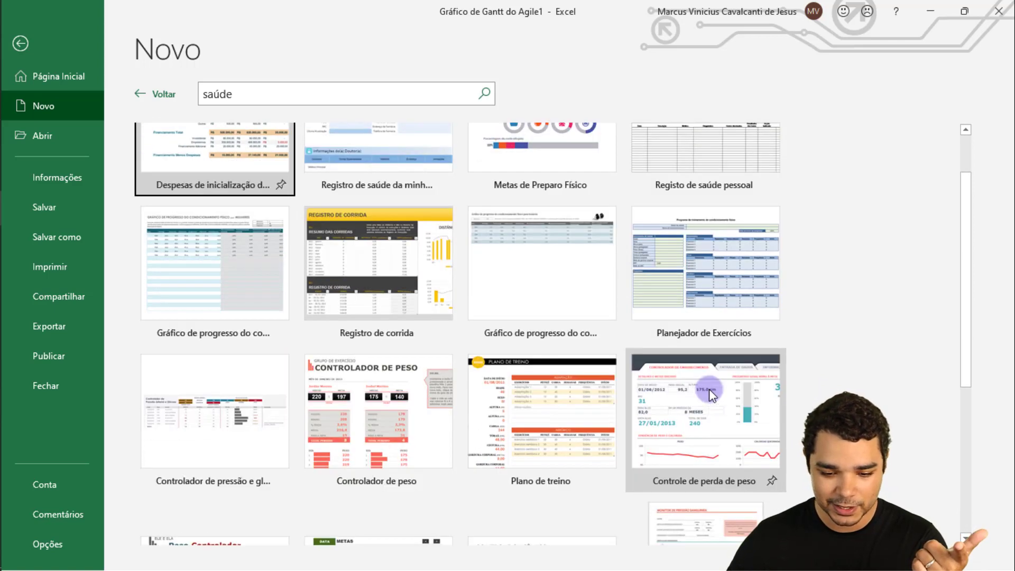
scroll(708, 389, down, 2)
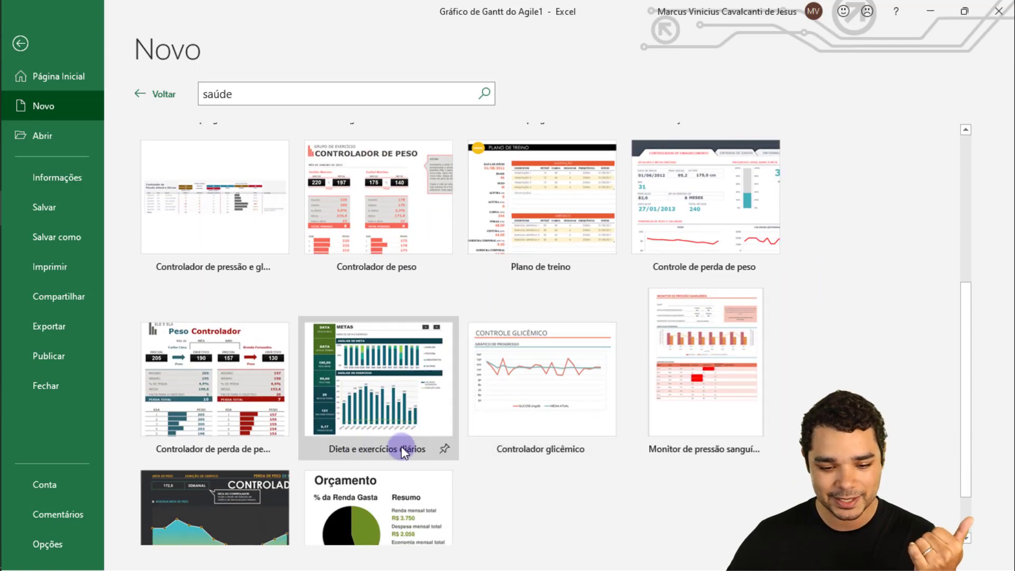
Create a Dieta e exercícios diários workbook, type test text in METAS cell I2, then cancel it.
click(384, 394)
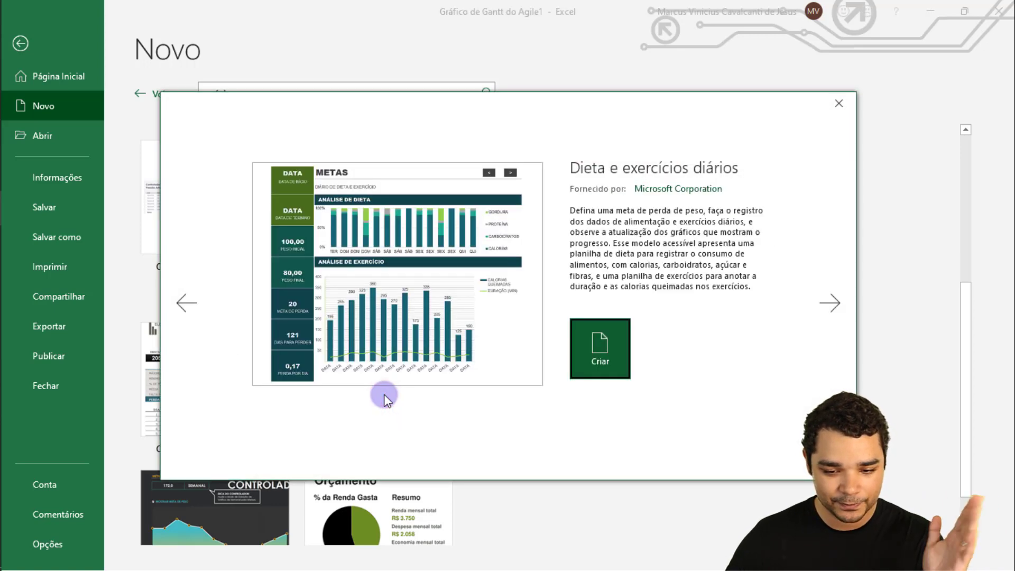
click(607, 361)
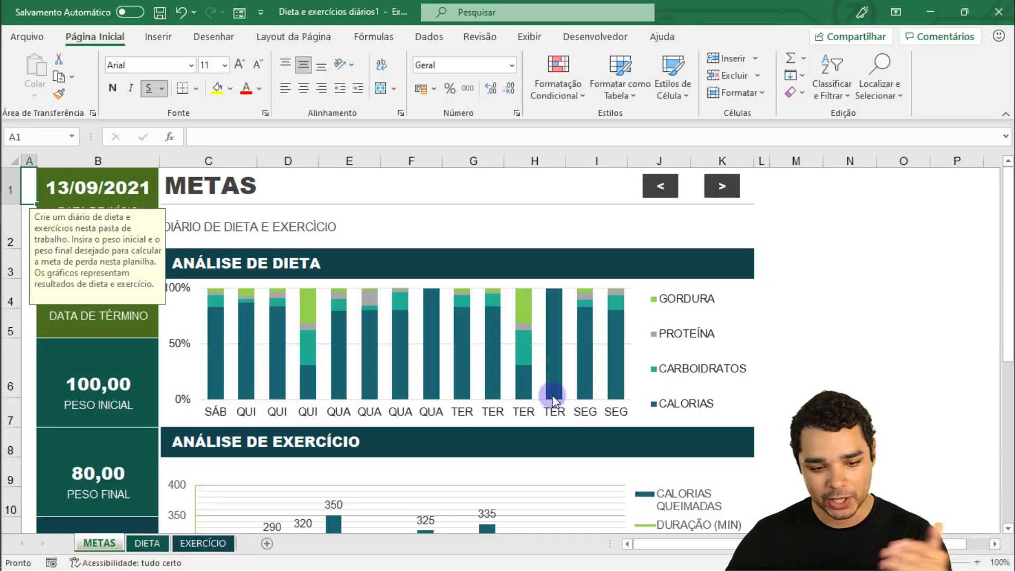
click(589, 218)
click(662, 219)
click(594, 220)
text(asdasd)
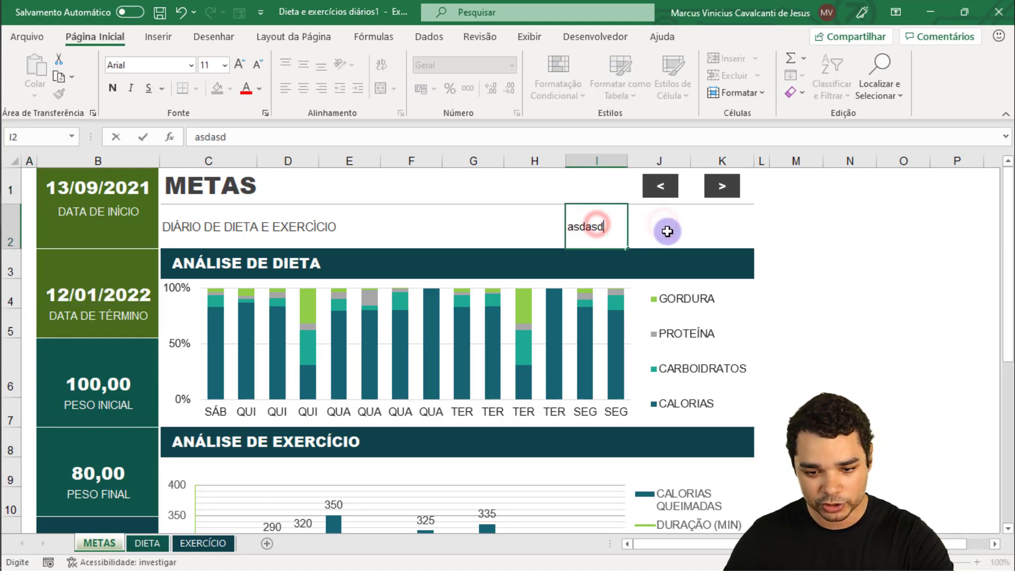
text(sada)
key(Escape)
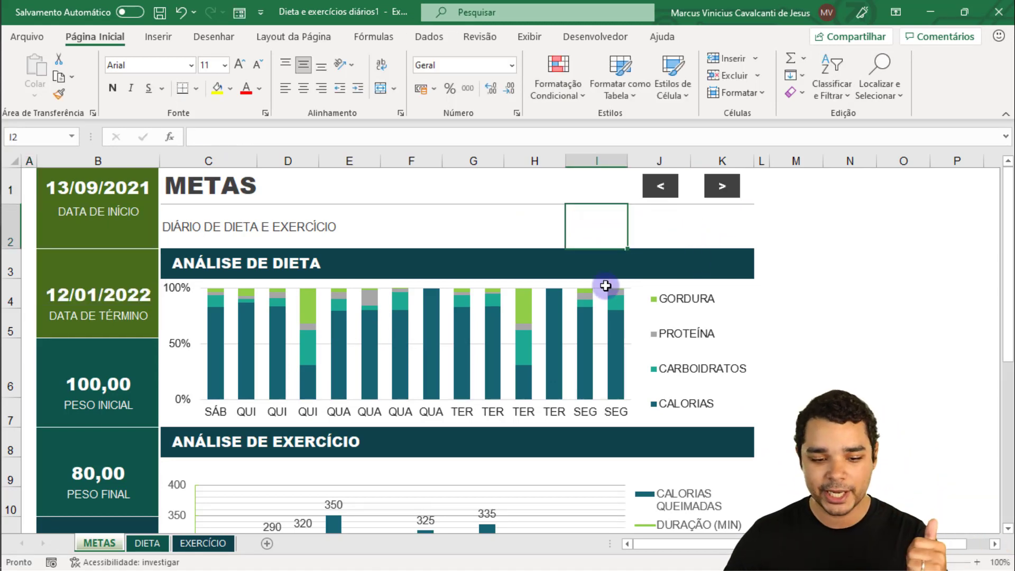
Search the online templates for 'aluno' and preview Registro de comparecimento do aluno 2009-2010.
click(31, 34)
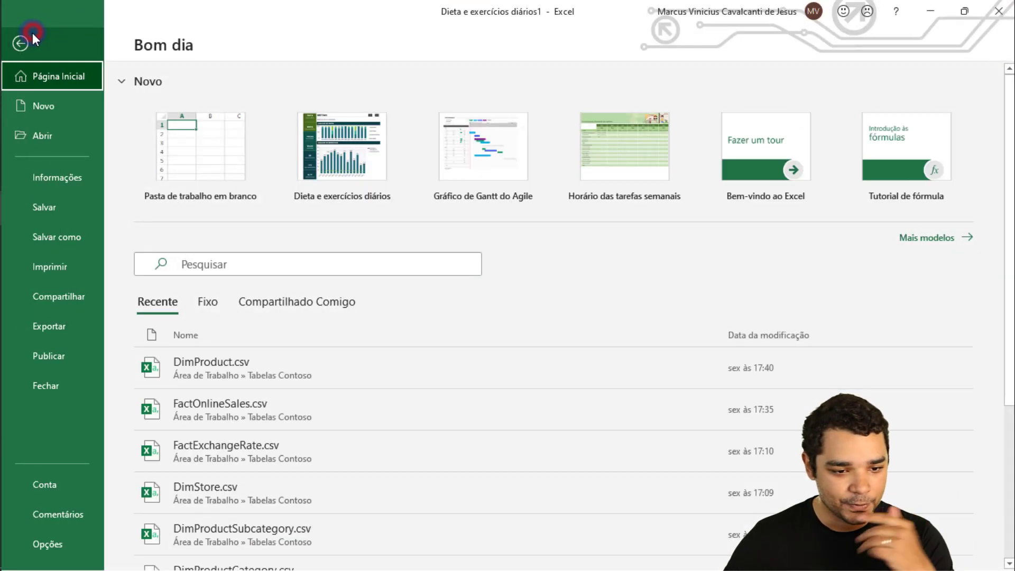
click(69, 102)
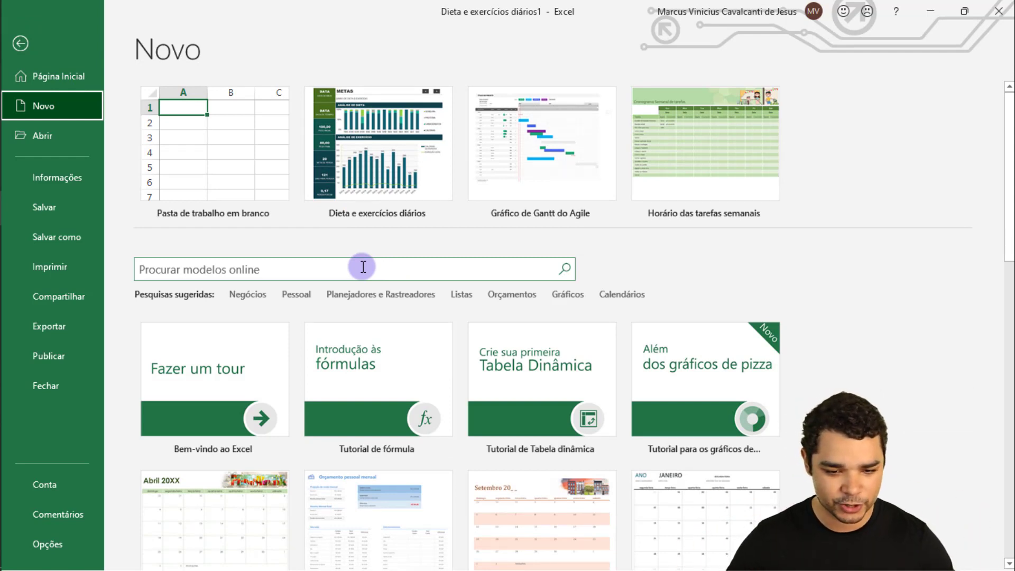
click(366, 267)
text(aluno)
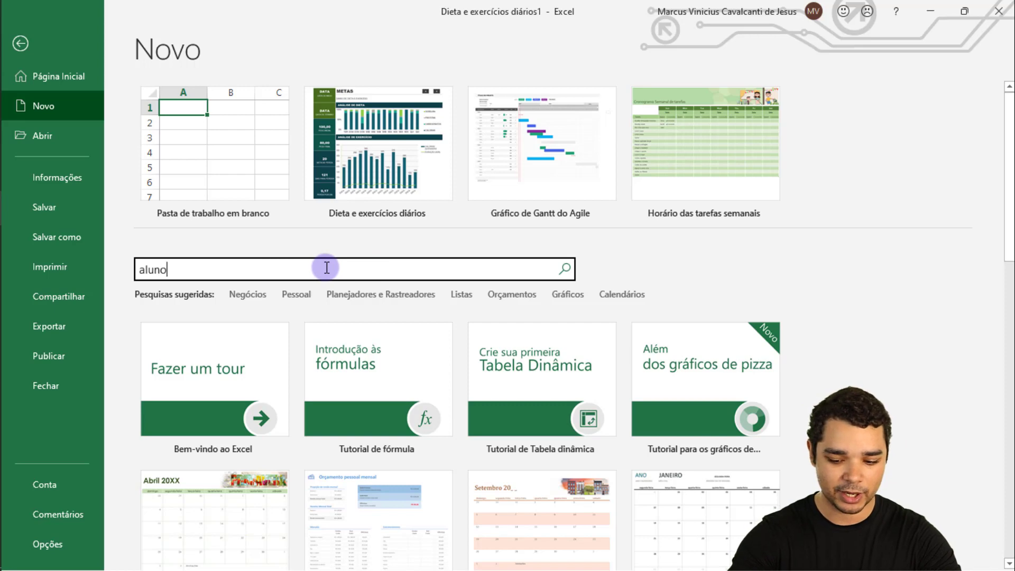
key(Return)
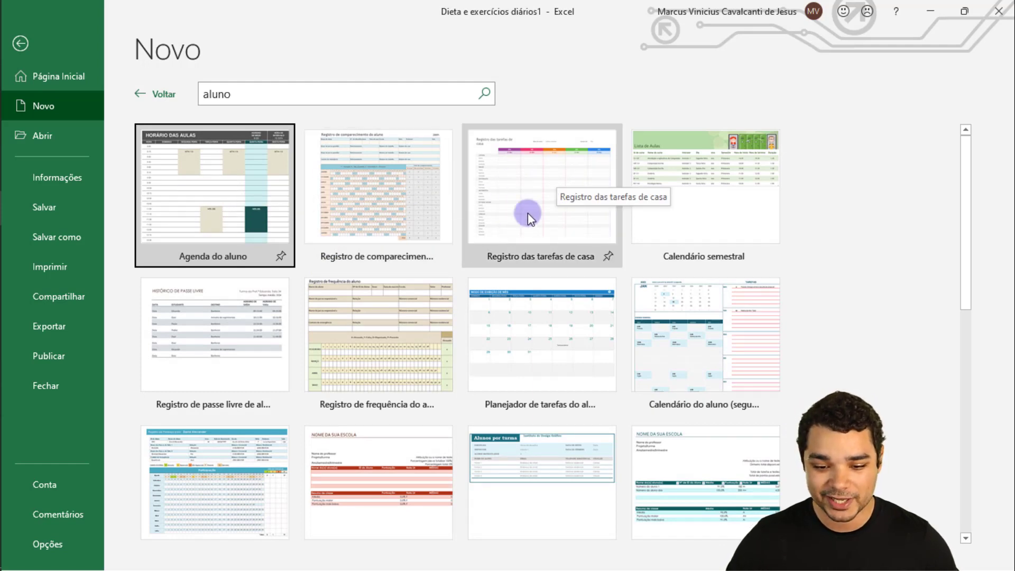
scroll(480, 296, down, 3)
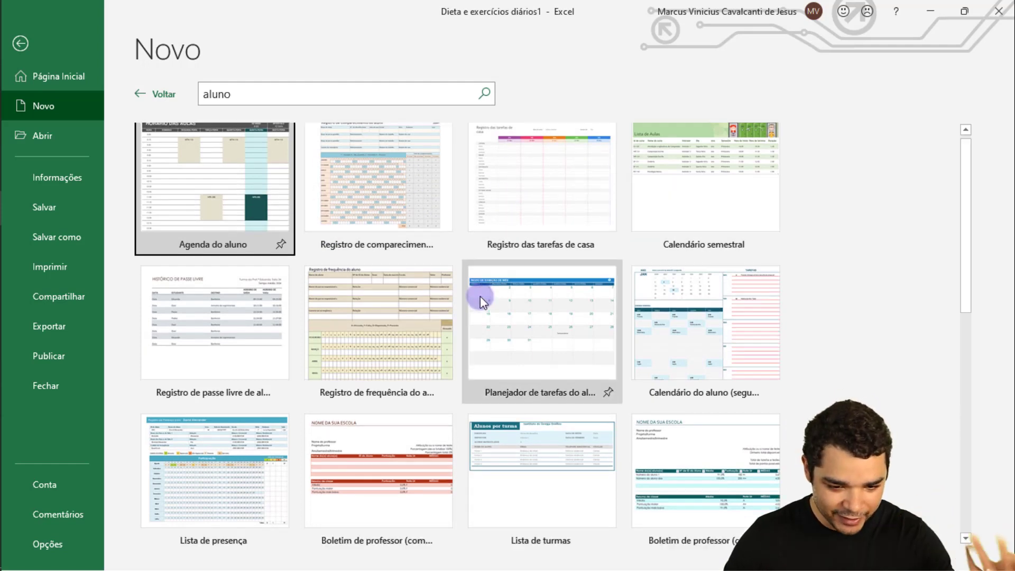
scroll(479, 301, up, 3)
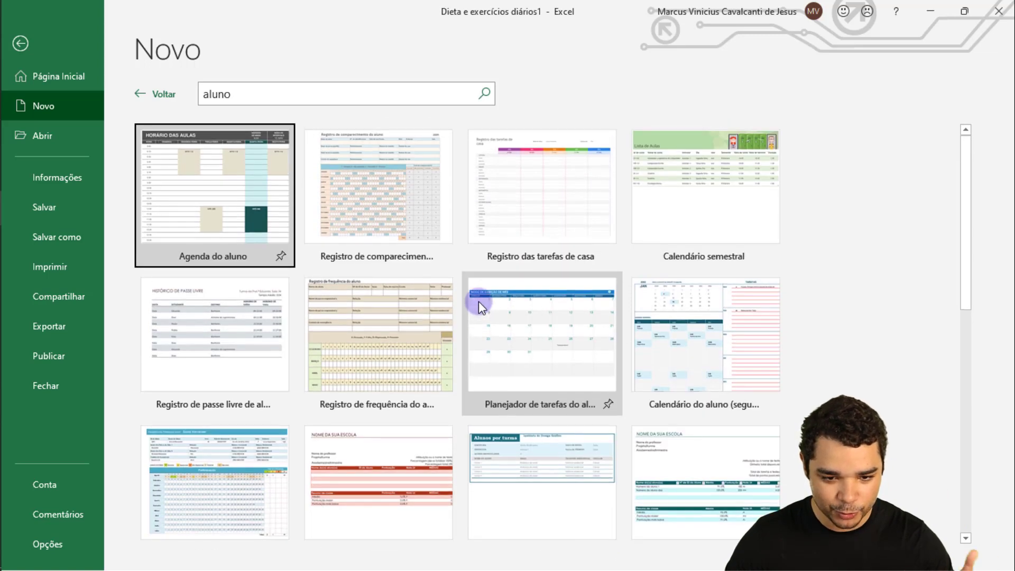
click(388, 215)
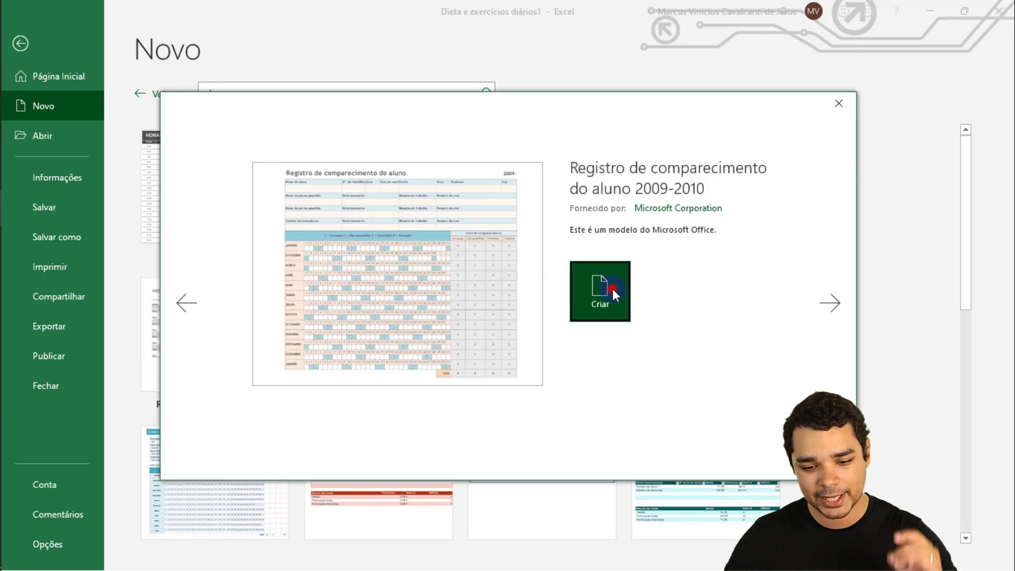
Create the Registro de comparecimento do aluno workbook, then go back to File > Novo.
click(613, 288)
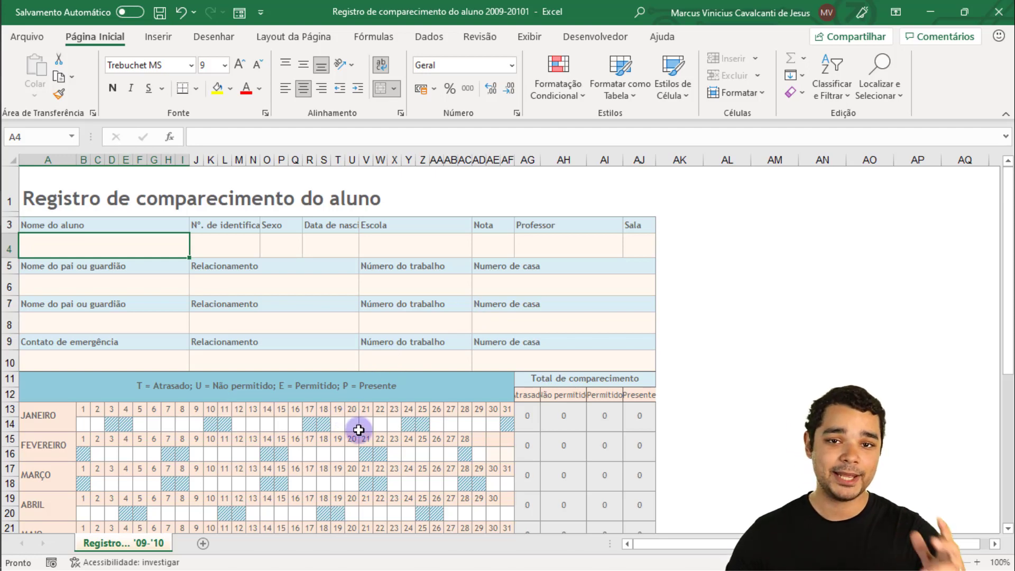
click(27, 37)
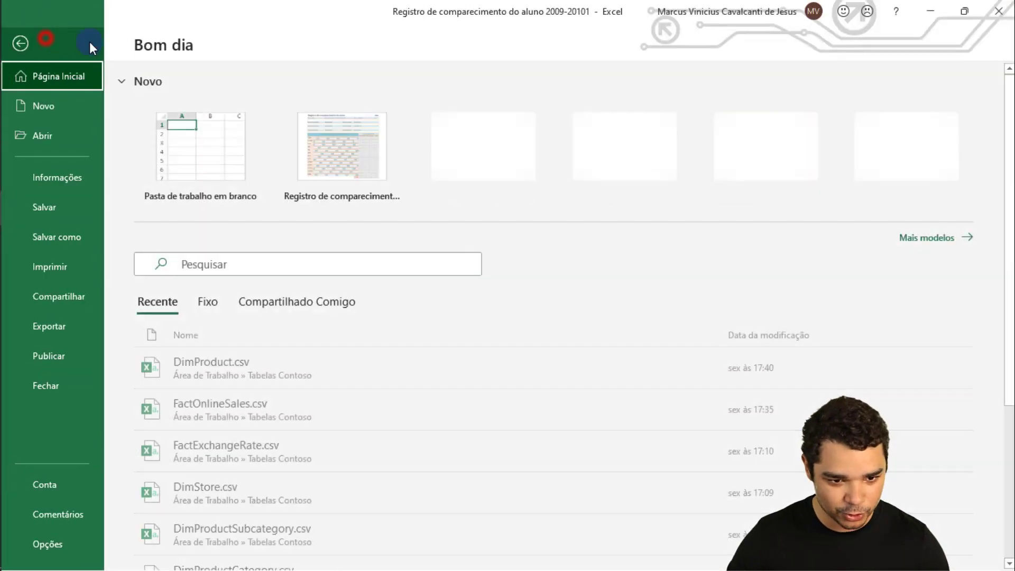
click(63, 104)
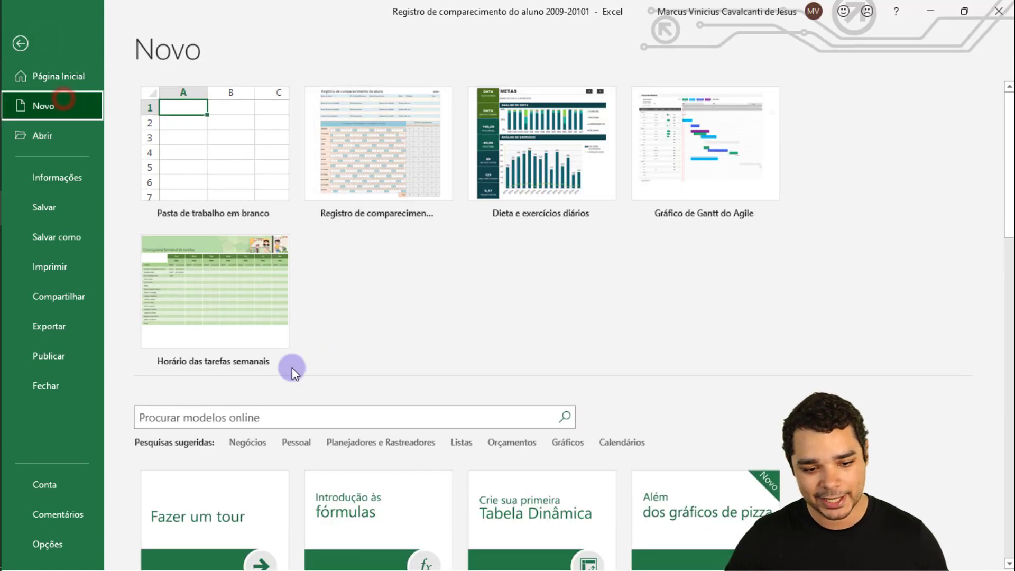
scroll(532, 338, down, 3)
scroll(576, 355, down, 2)
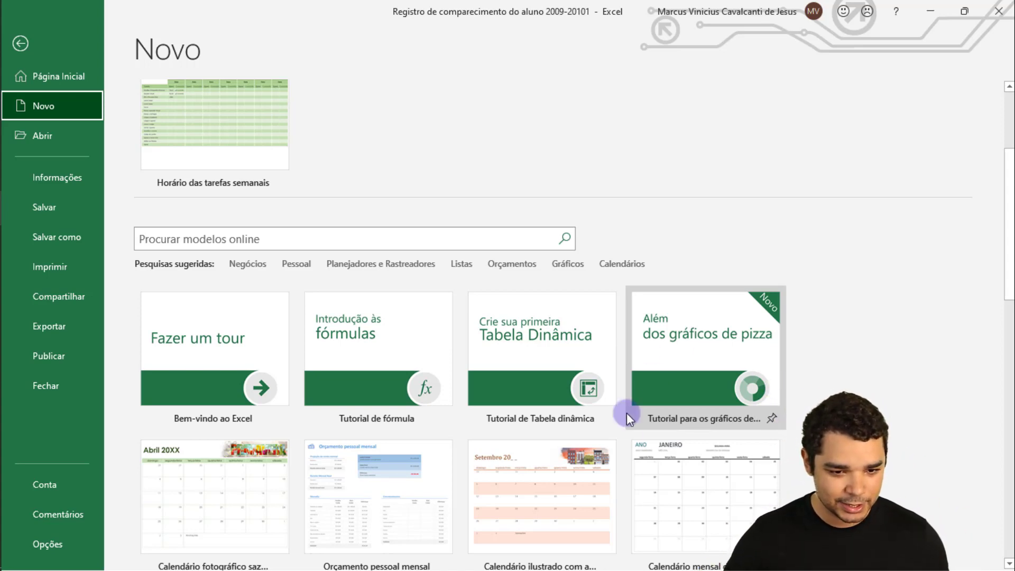
scroll(423, 364, down, 2)
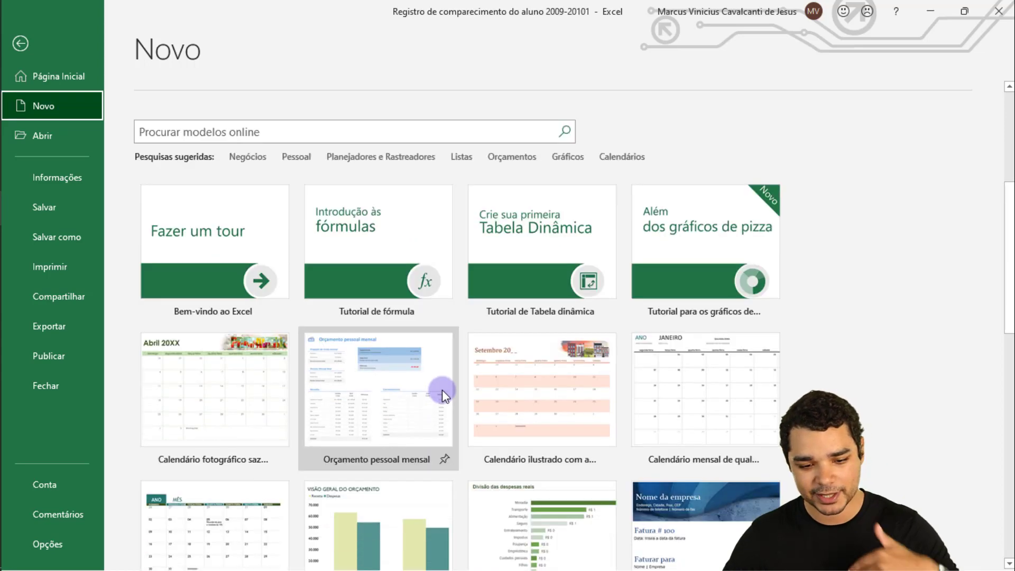
scroll(442, 390, down, 2)
scroll(444, 412, down, 2)
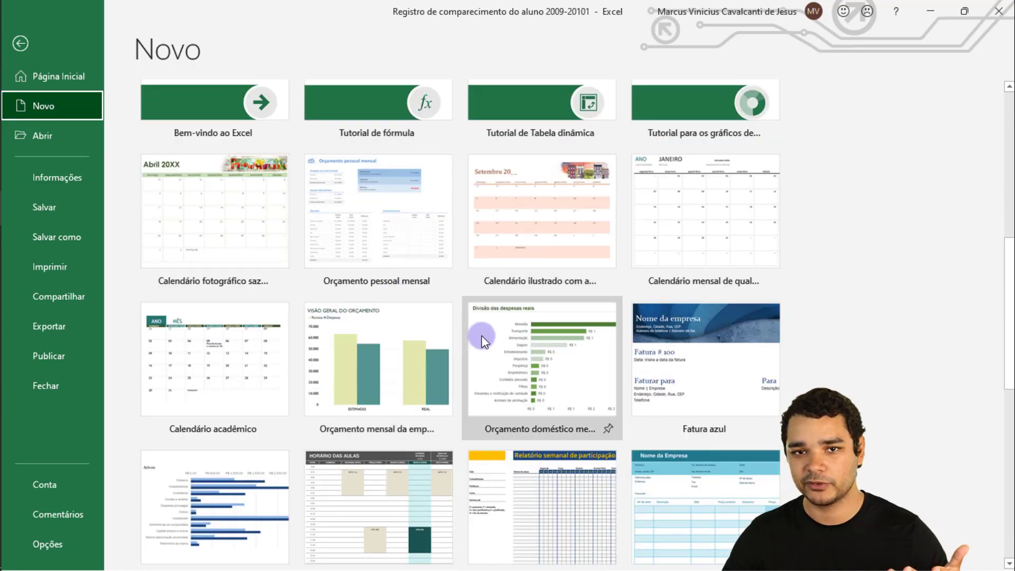
scroll(481, 336, up, 3)
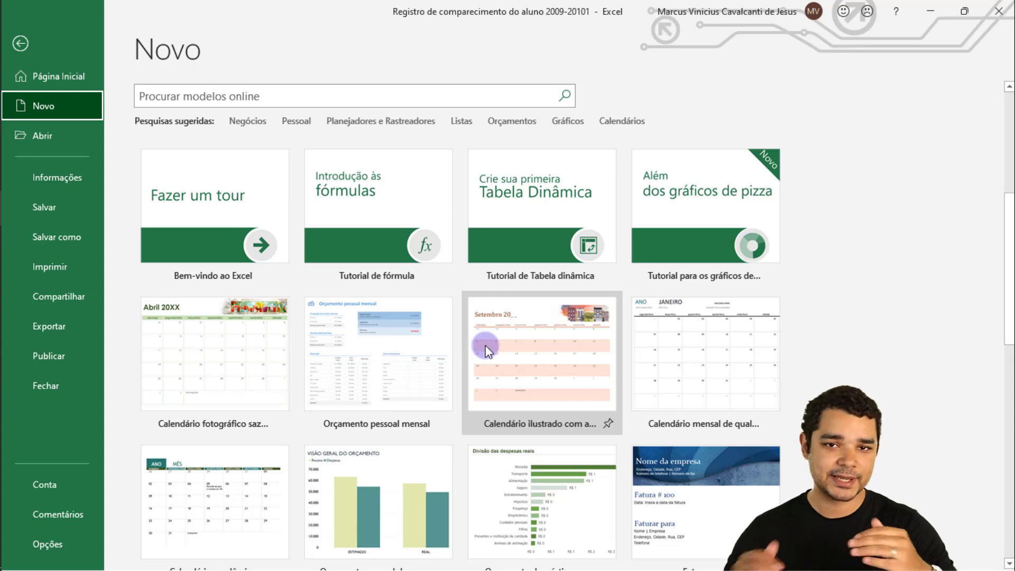